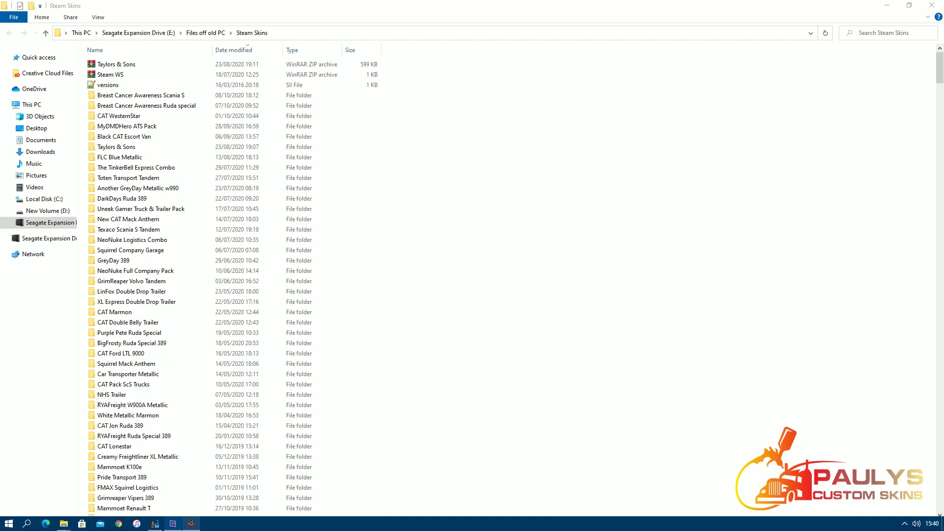
# Bring up the SCS Workshop Uploader window and move it clear of the Steam Skins file list.
pyautogui.moveTo(191, 523)
pyautogui.click(192, 479)
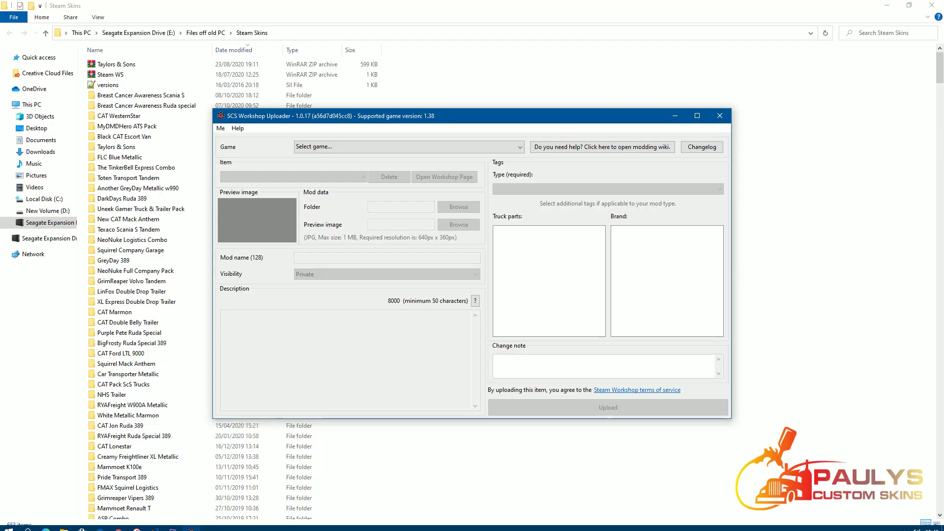
pyautogui.moveTo(496, 120); pyautogui.dragTo(625, 178)
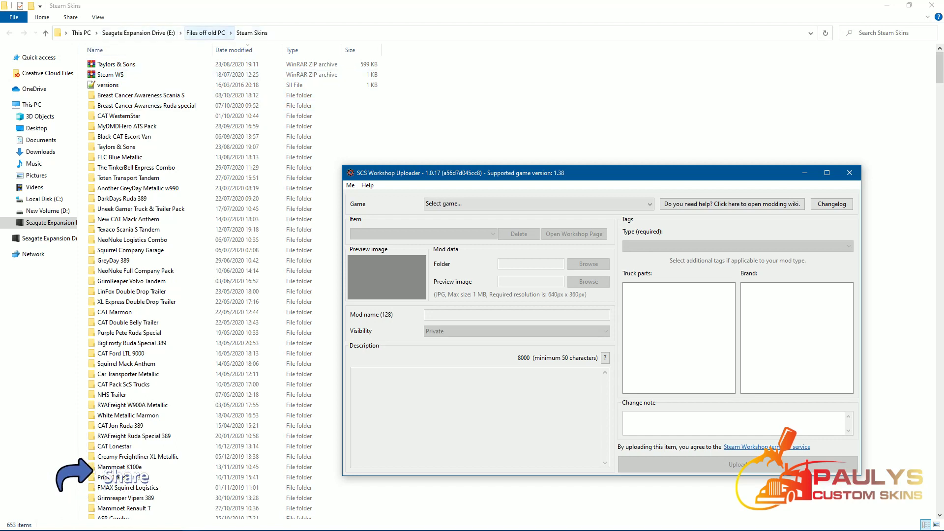
# Open the Breast Cancer Awareness Scania S folder inside Steam Skins and examine the contents of its versions file.
pyautogui.click(205, 32)
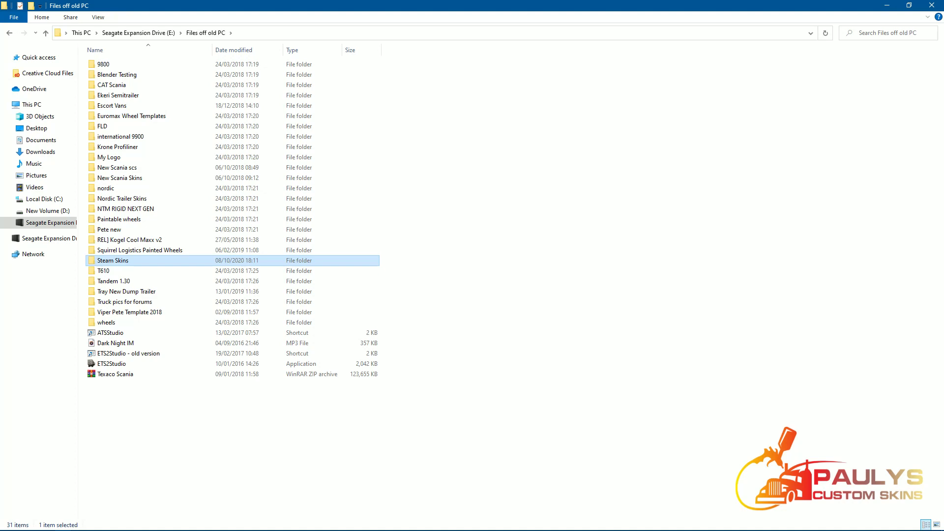
pyautogui.doubleClick(113, 261)
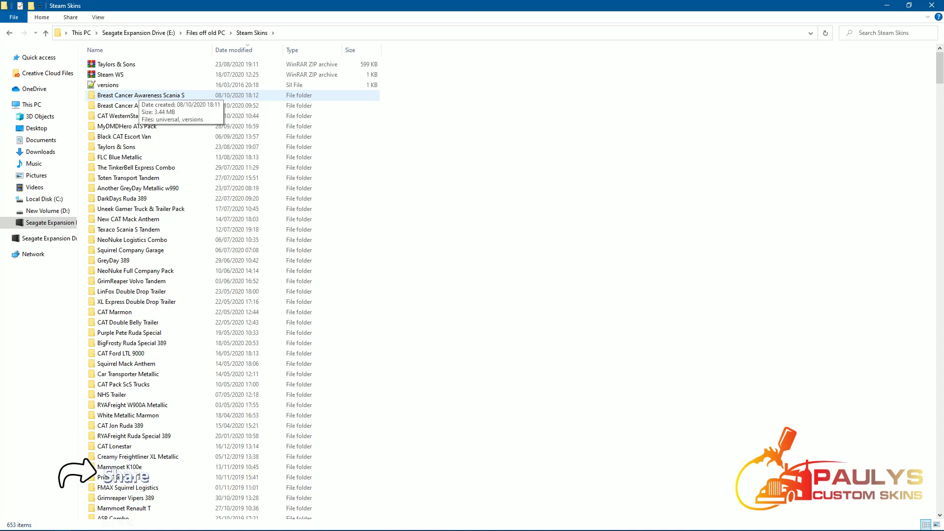
pyautogui.doubleClick(139, 95)
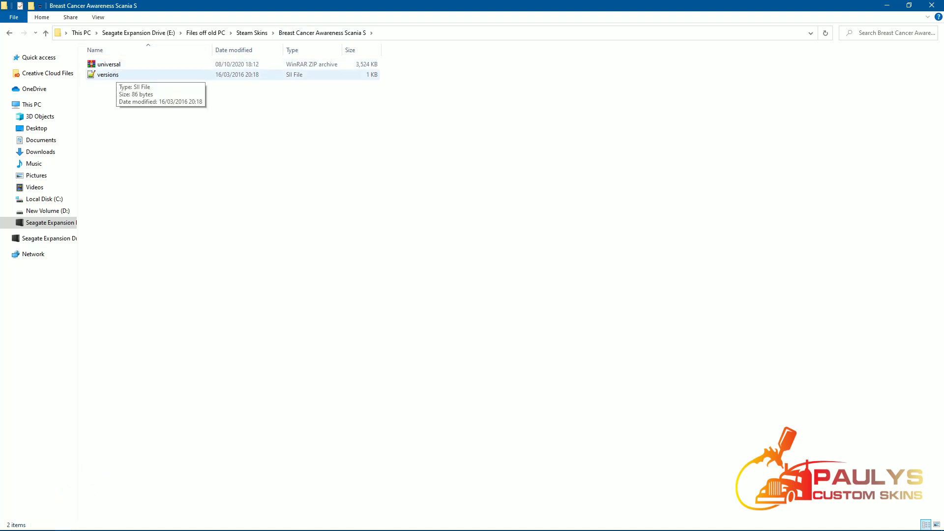
pyautogui.doubleClick(108, 74)
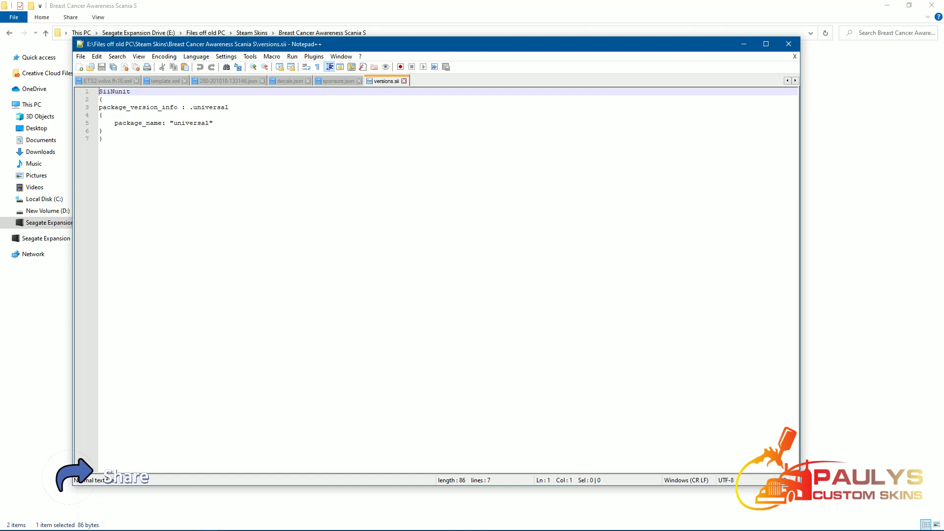
pyautogui.click(789, 44)
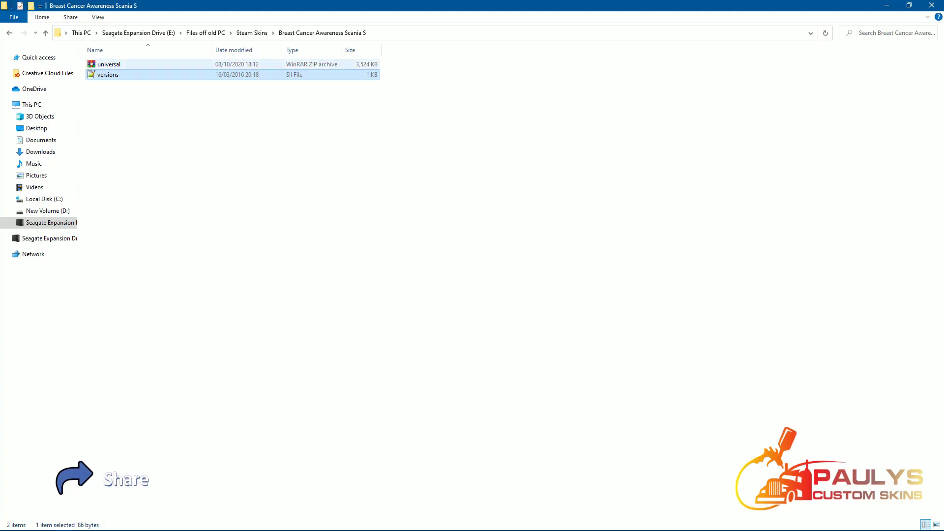
# Extract all contents of the universal archive into the Breast Cancer Awareness Scania S folder.
pyautogui.click(108, 65)
pyautogui.doubleClick(109, 64)
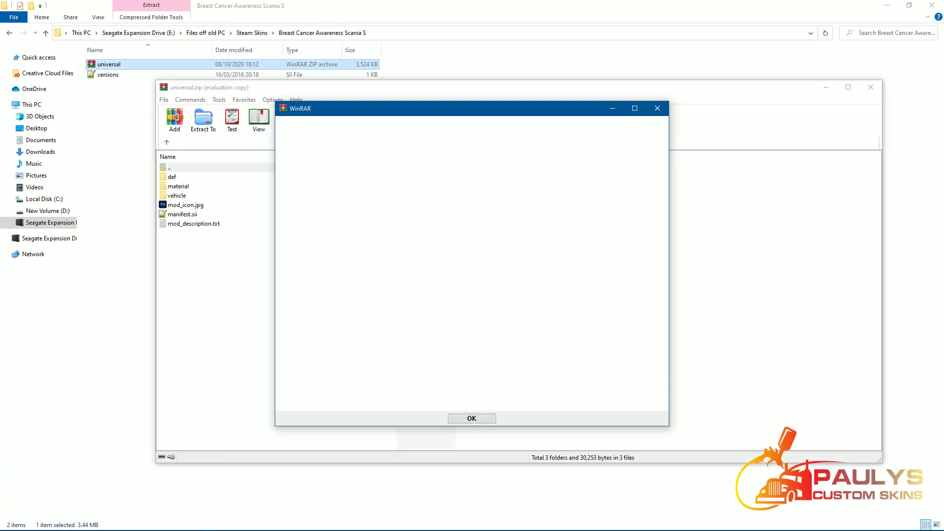
pyautogui.press('Return')
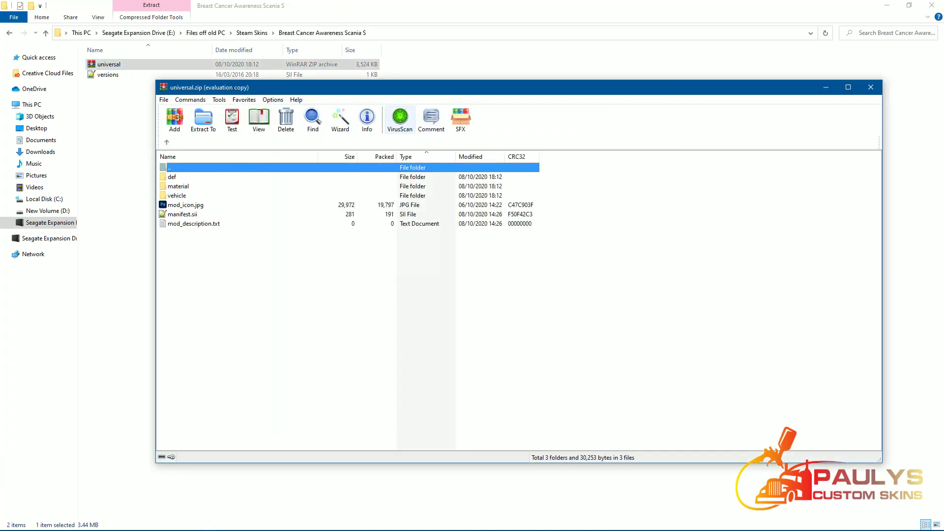
pyautogui.hotkey('ctrl', 'a')
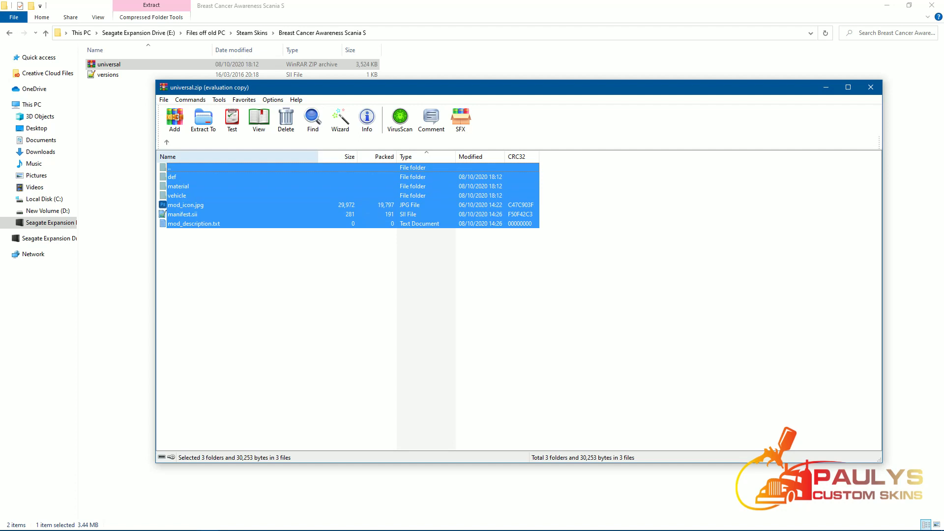
pyautogui.moveTo(396, 90); pyautogui.dragTo(647, 77)
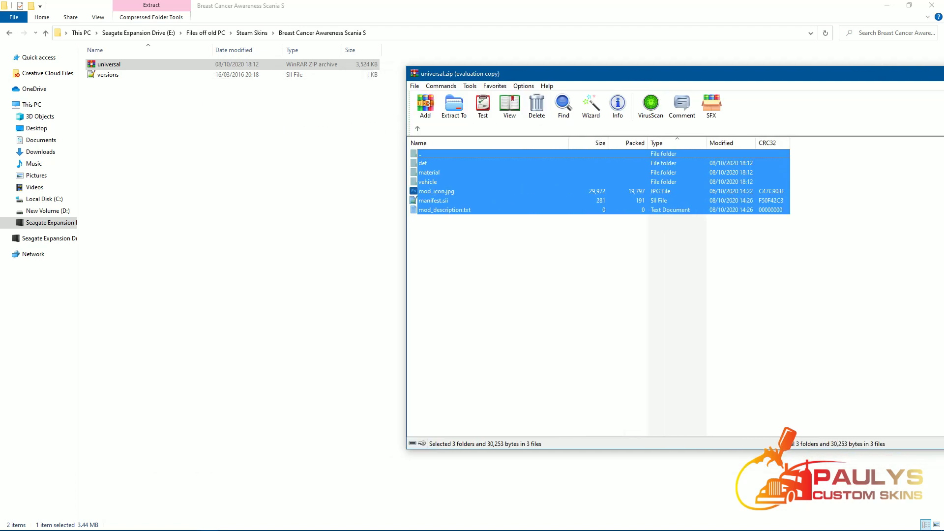
pyautogui.moveTo(432, 173); pyautogui.dragTo(149, 198)
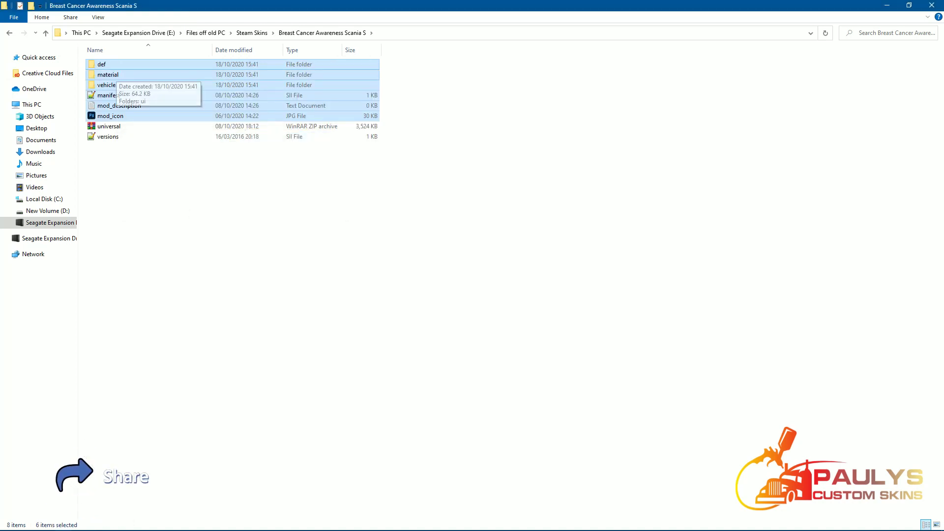
# Try to set up a ZIP-format archive of the extracted mod folders and files.
pyautogui.rightClick(118, 72)
pyautogui.click(157, 121)
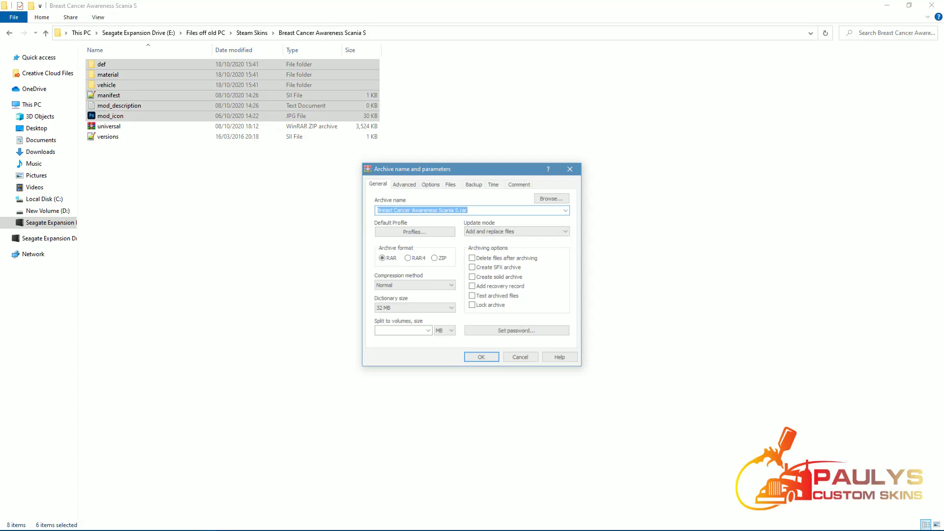
pyautogui.click(434, 258)
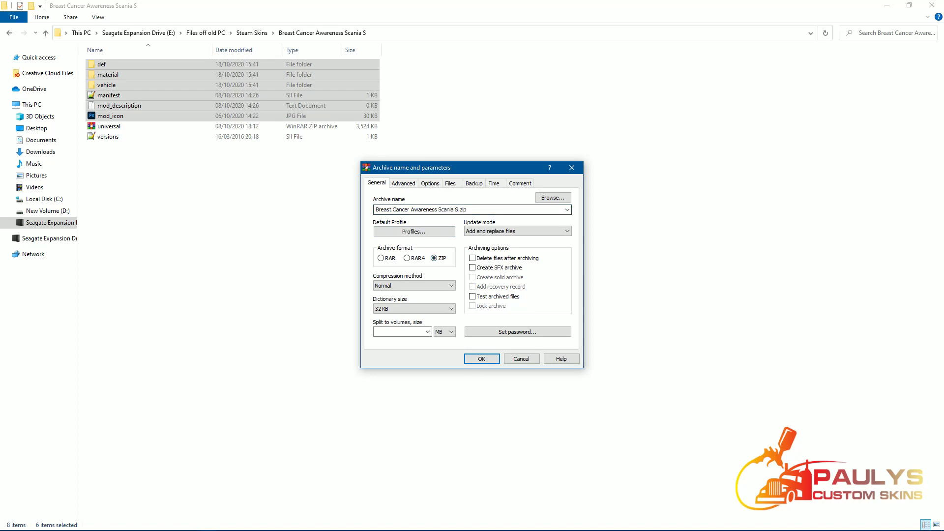
pyautogui.moveTo(468, 210); pyautogui.dragTo(375, 210)
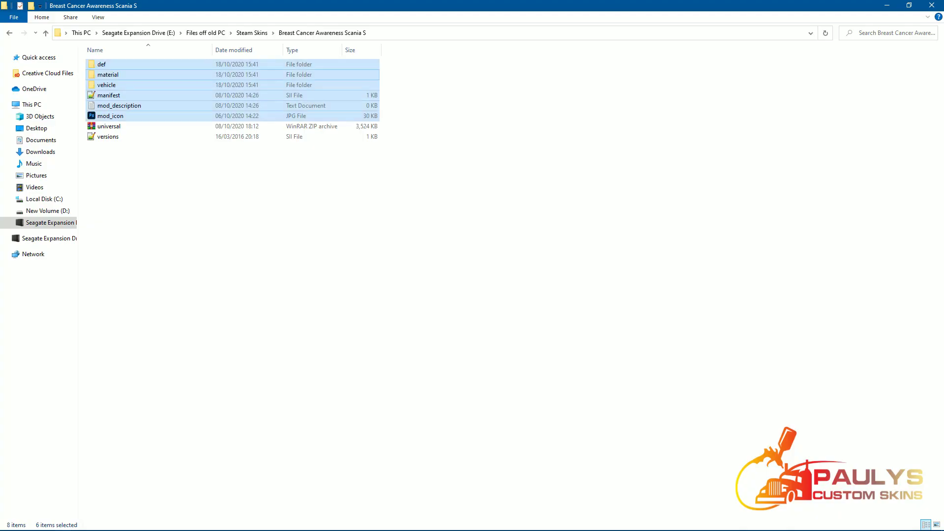
# Delete the extracted def, material and vehicle folders together with the manifest, mod_description and mod_icon files.
pyautogui.rightClick(162, 75)
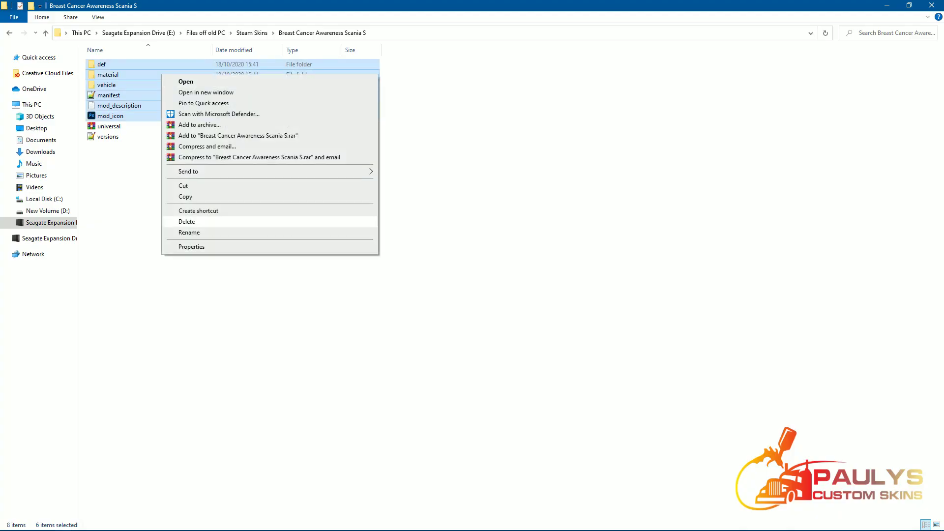
pyautogui.click(187, 222)
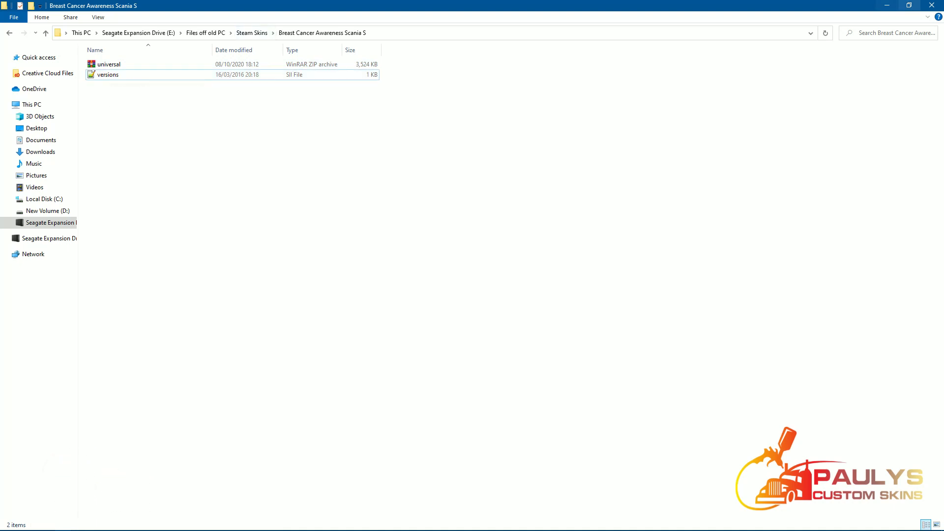
# Switch to SCS Workshop Uploader and set the game to Euro Truck Simulator 2.
pyautogui.click(909, 5)
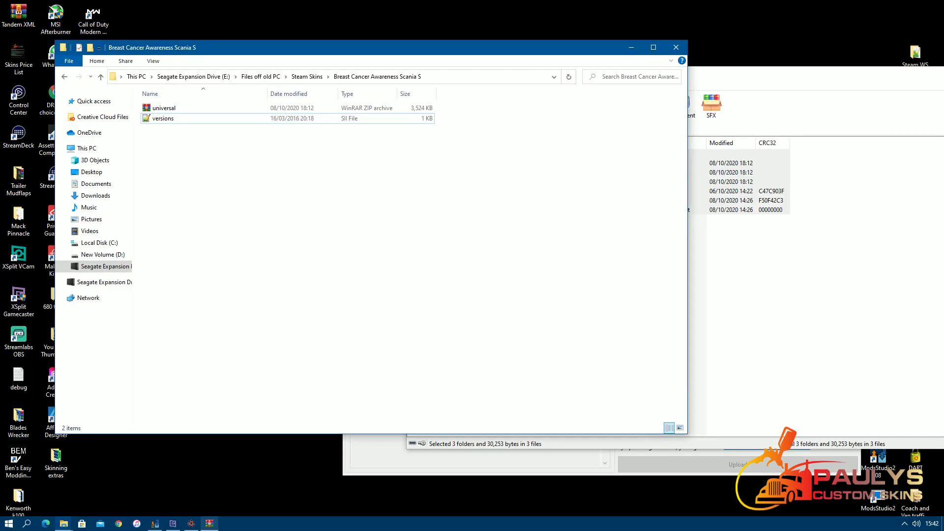
pyautogui.click(191, 523)
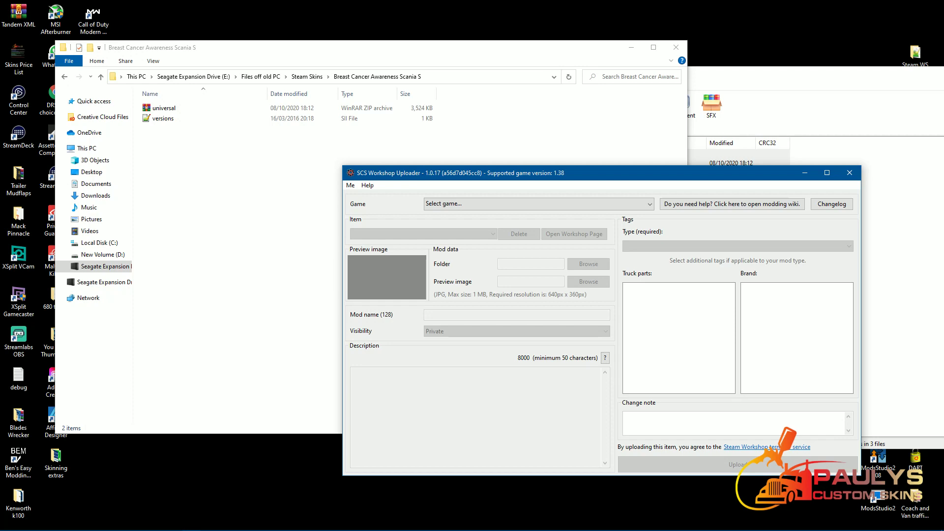
pyautogui.moveTo(493, 174); pyautogui.dragTo(232, 85)
pyautogui.click(176, 116)
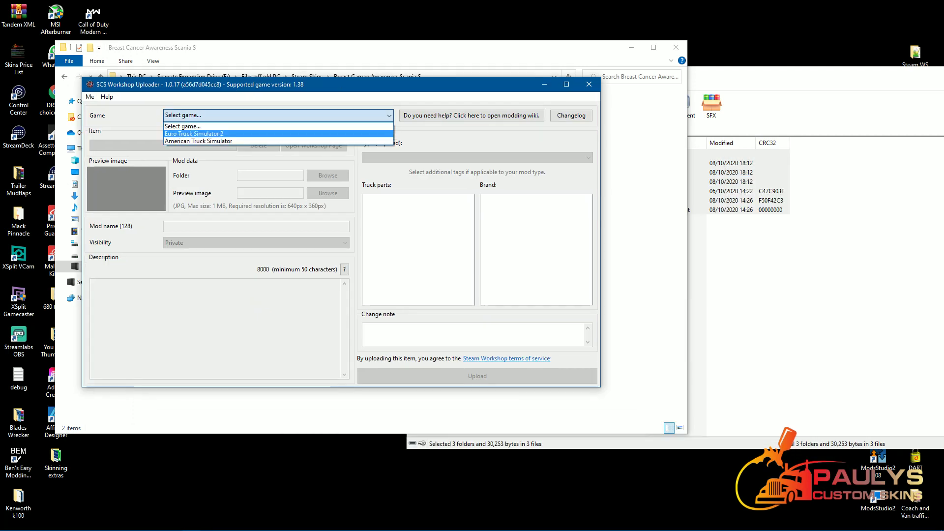
pyautogui.click(194, 133)
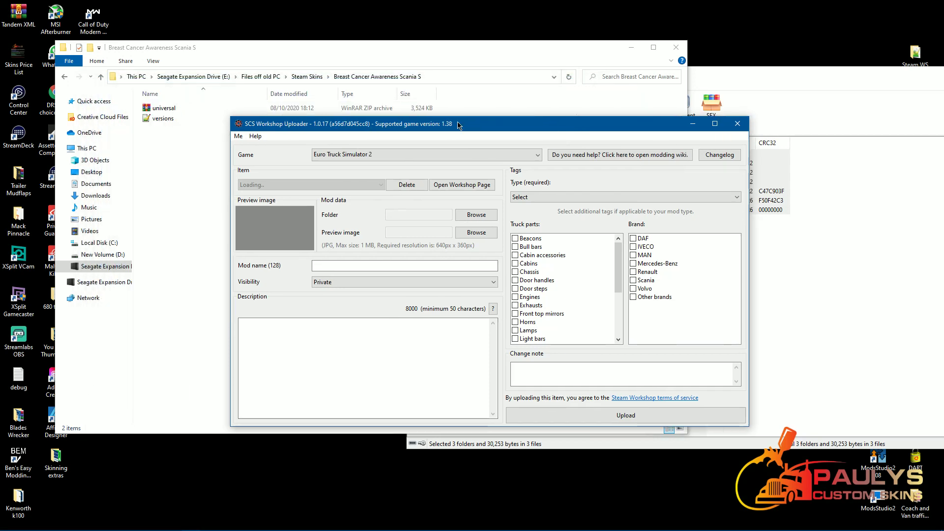
pyautogui.moveTo(458, 125); pyautogui.dragTo(485, 145)
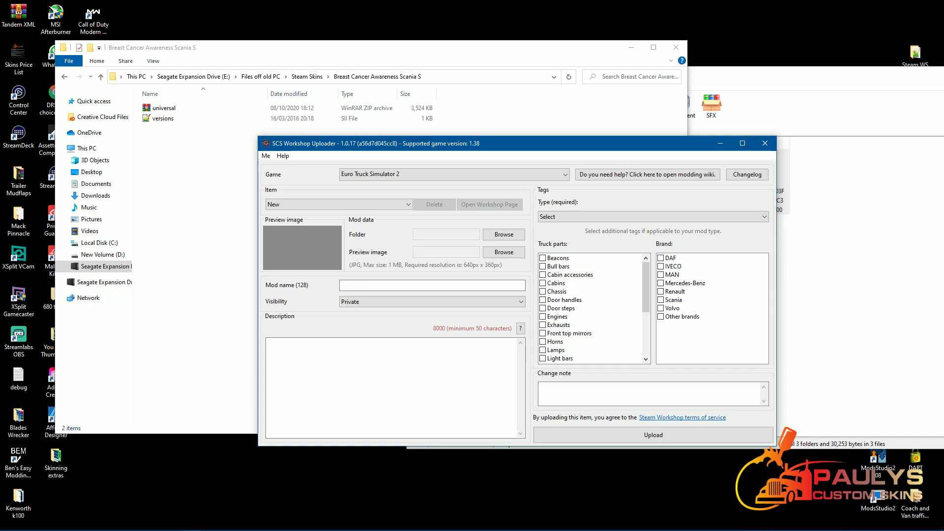
# Set the mod data folder to Breast Cancer Awareness Scania S, found under Files off old PC > Steam Skins on the E: drive.
pyautogui.click(504, 235)
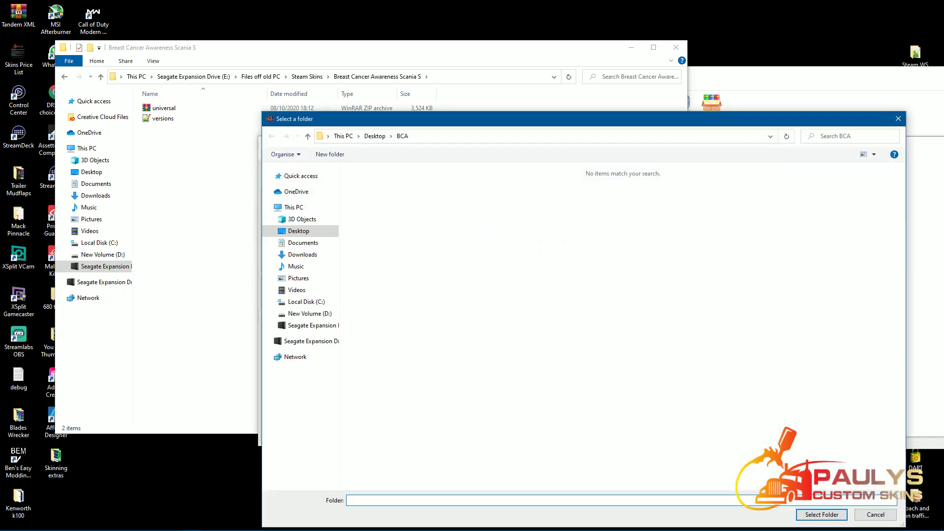
pyautogui.click(313, 325)
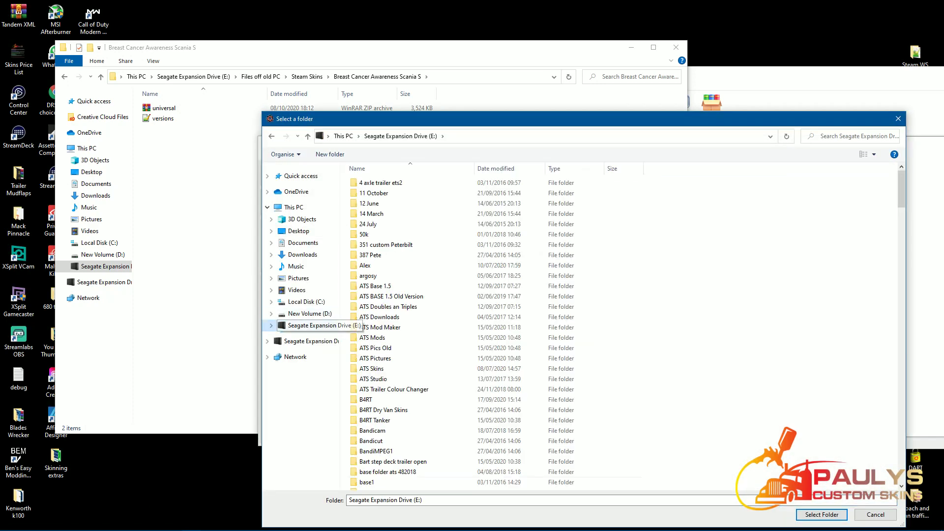
pyautogui.scroll(-6, 492, 433)
pyautogui.scroll(-7, 393, 432)
pyautogui.doubleClick(384, 430)
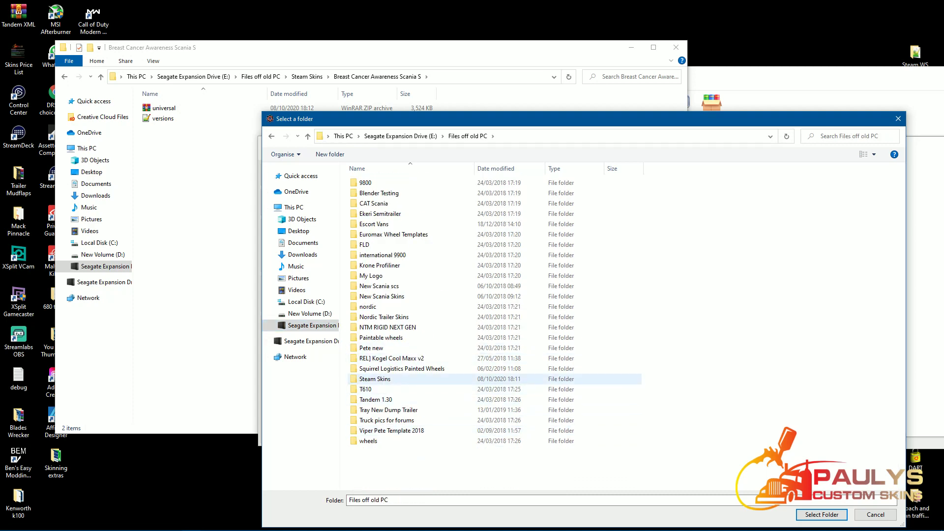
pyautogui.doubleClick(375, 378)
pyautogui.scroll(-1, 393, 369)
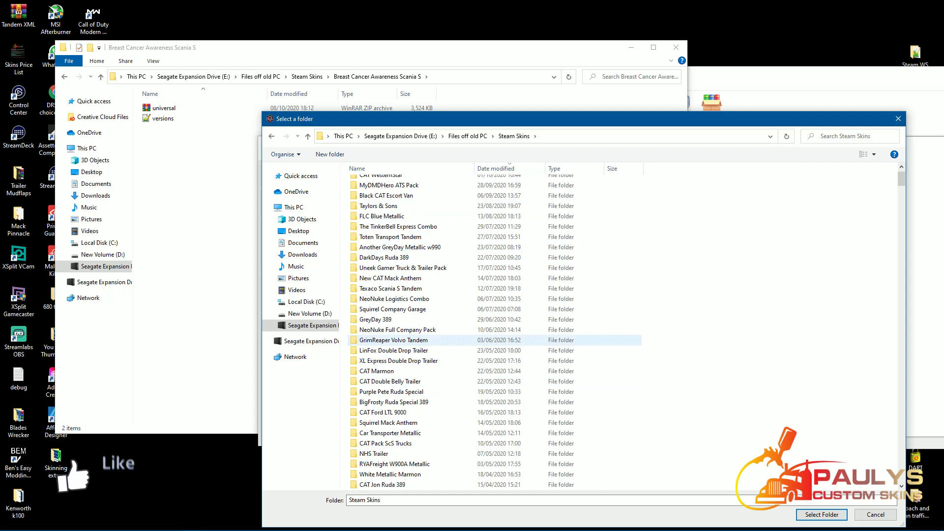
pyautogui.scroll(1, 408, 360)
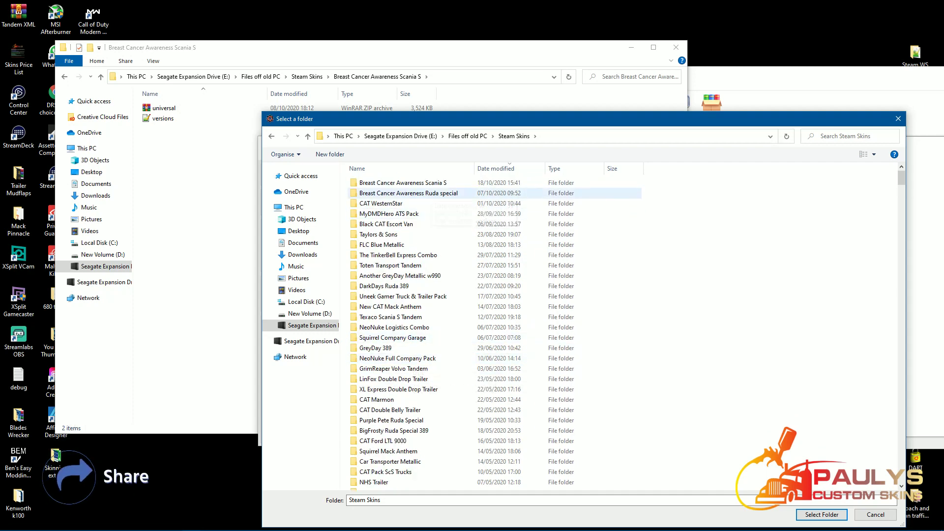
pyautogui.click(403, 182)
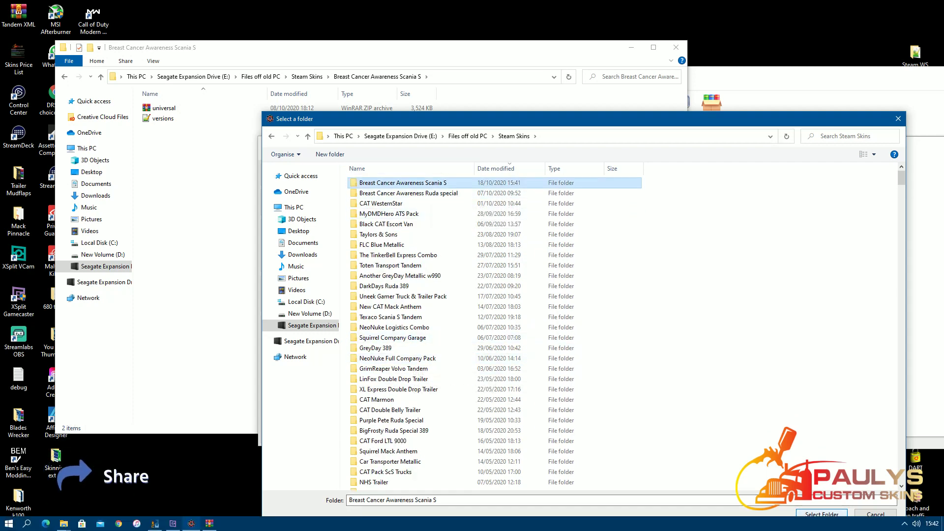
pyautogui.click(821, 514)
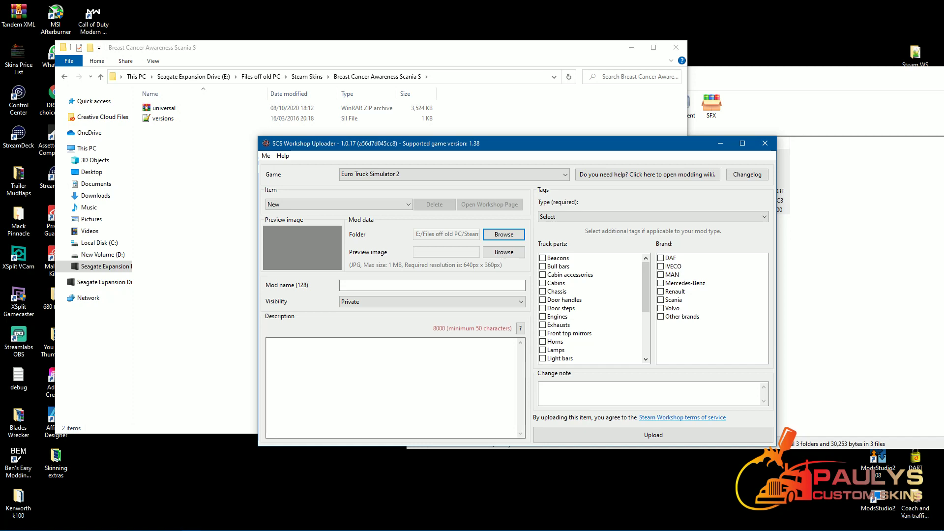
# Set the preview image to picture 6 from the BCA folder on the Desktop.
pyautogui.moveTo(532, 144); pyautogui.dragTo(449, 72)
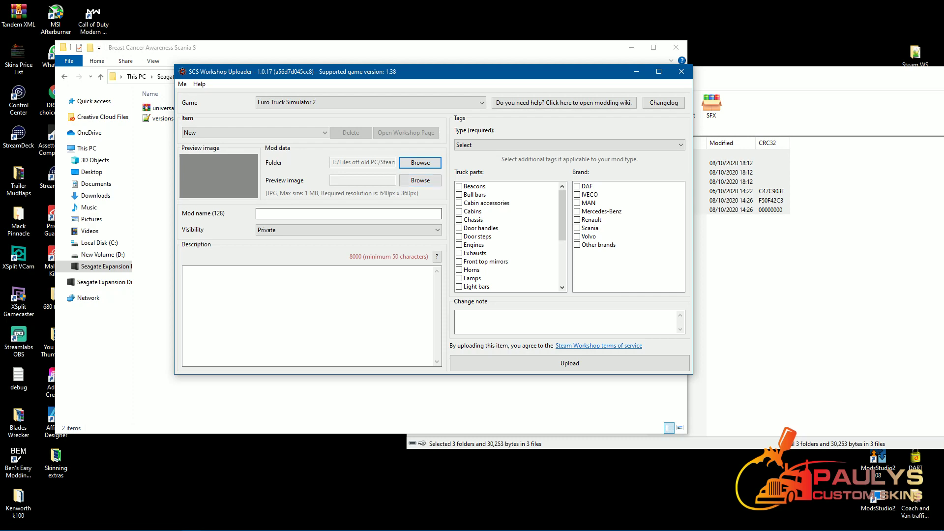
pyautogui.click(420, 180)
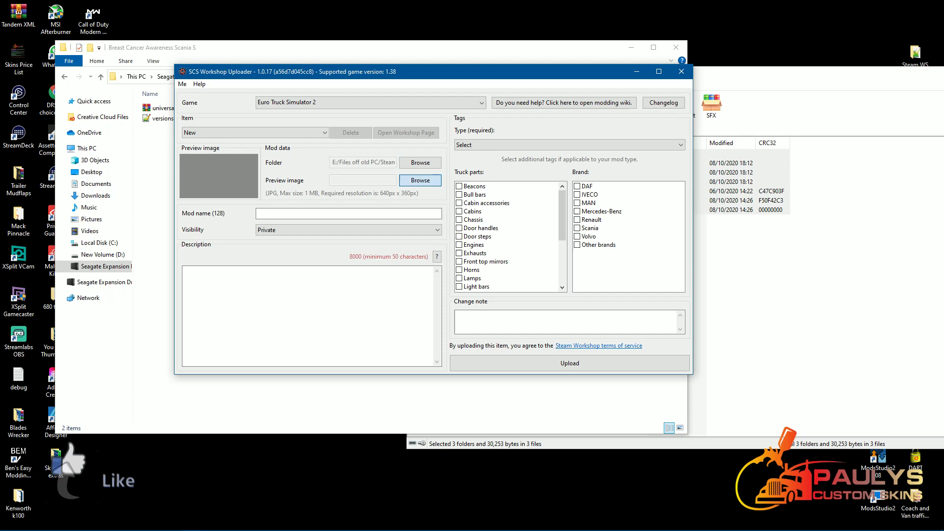
pyautogui.click(214, 208)
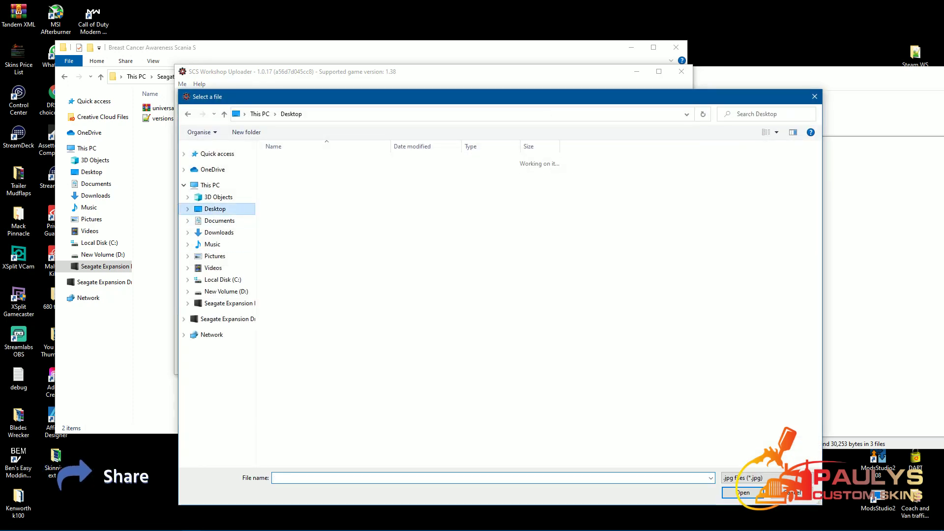
pyautogui.doubleClick(285, 222)
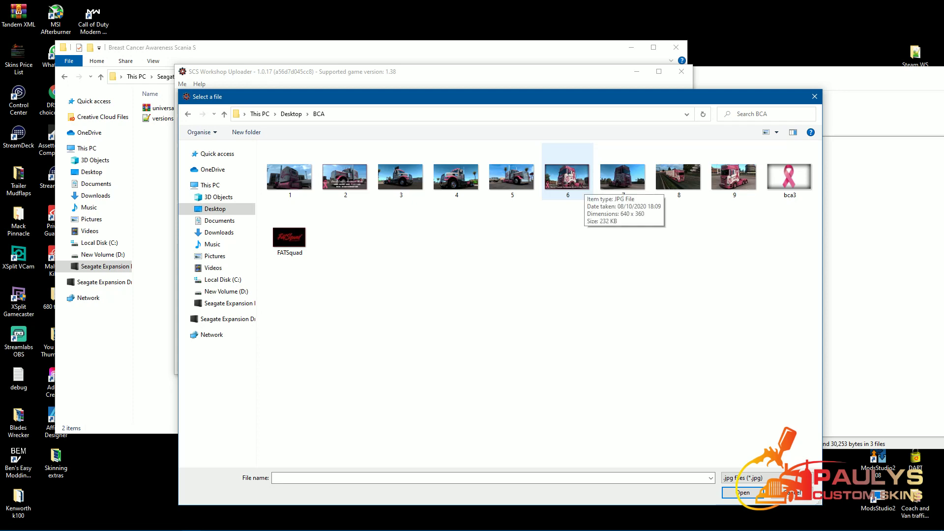
pyautogui.click(584, 185)
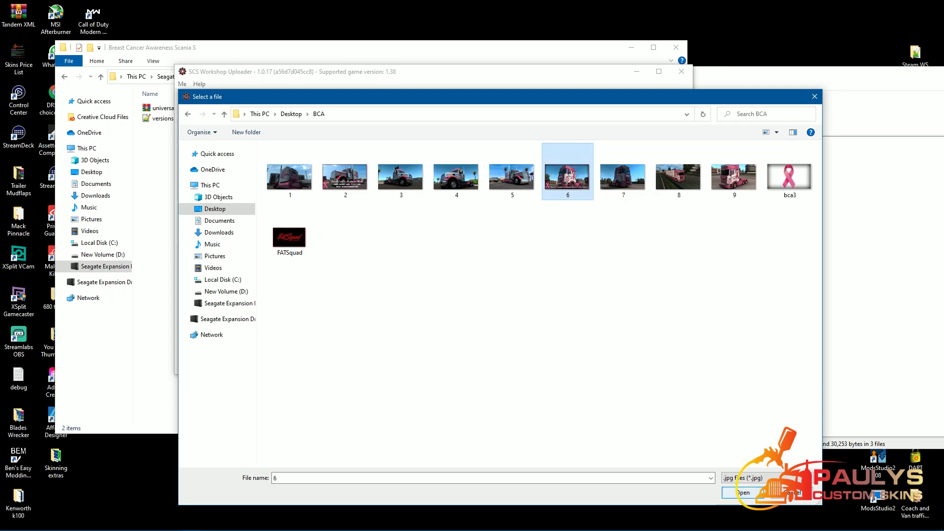
pyautogui.click(743, 492)
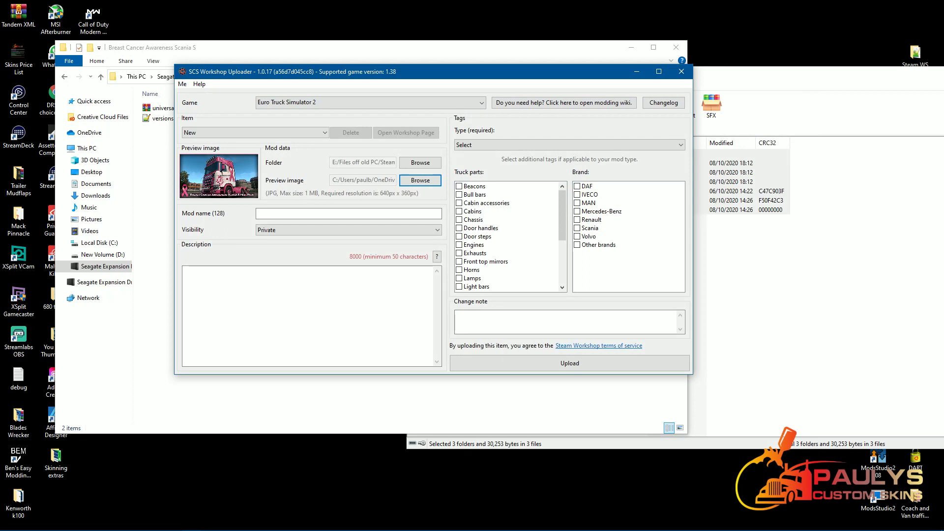
# Choose Private as the visibility of the new Workshop item.
pyautogui.click(315, 214)
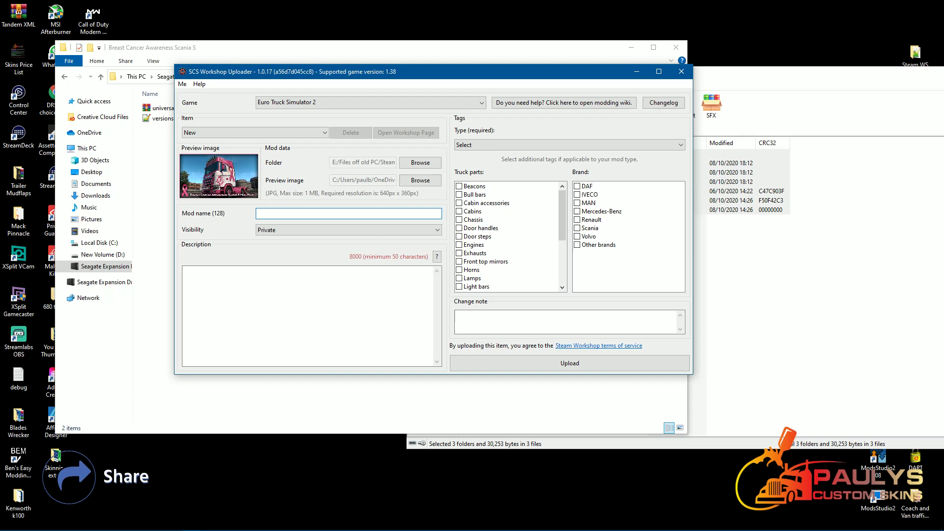
pyautogui.click(348, 230)
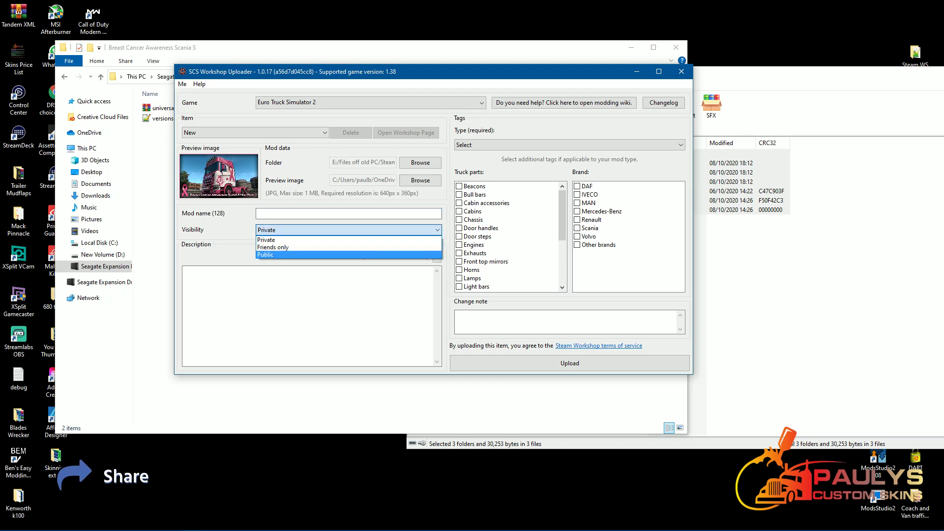
pyautogui.click(349, 240)
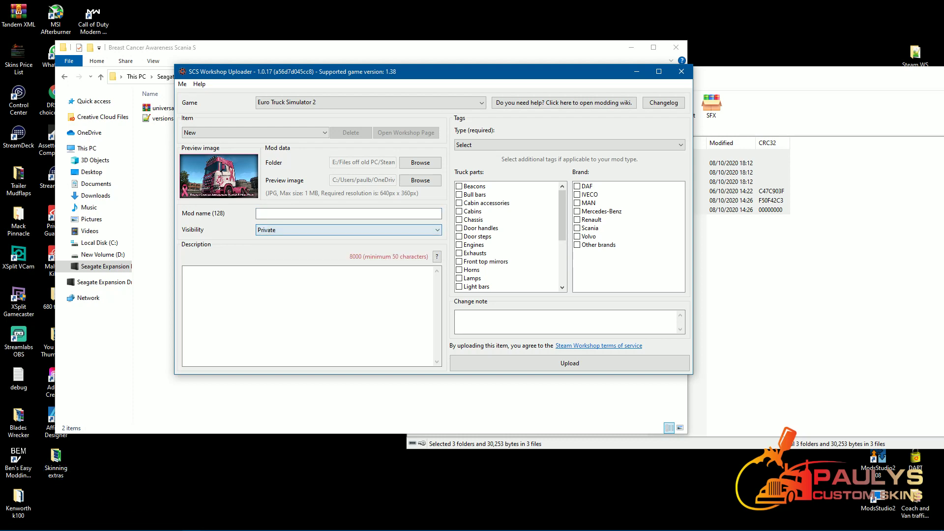
# Look through the available mod types in the required type tag, leaving it without a selection.
pyautogui.hotkey('alt', 'Down')
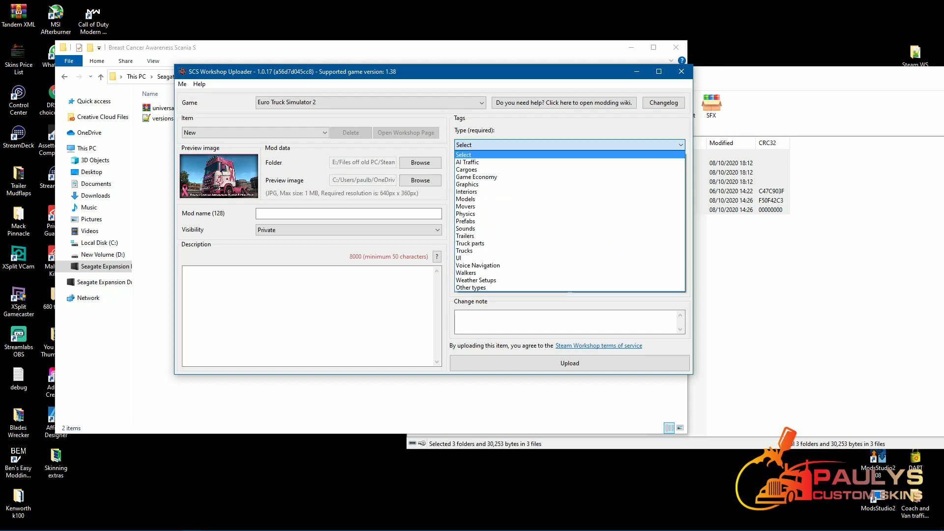
pyautogui.press('Down')
pyautogui.press('Down')
pyautogui.press('Down')
pyautogui.press('Down')
pyautogui.press('Down')
pyautogui.press('Down')
pyautogui.press('Down')
pyautogui.press('Down')
pyautogui.press('Down')
pyautogui.press('Down')
pyautogui.press('Down')
pyautogui.press('Down')
pyautogui.press('Down')
pyautogui.press('Down')
pyautogui.press('Down')
pyautogui.press('Down')
pyautogui.press('Down')
pyautogui.press('Down')
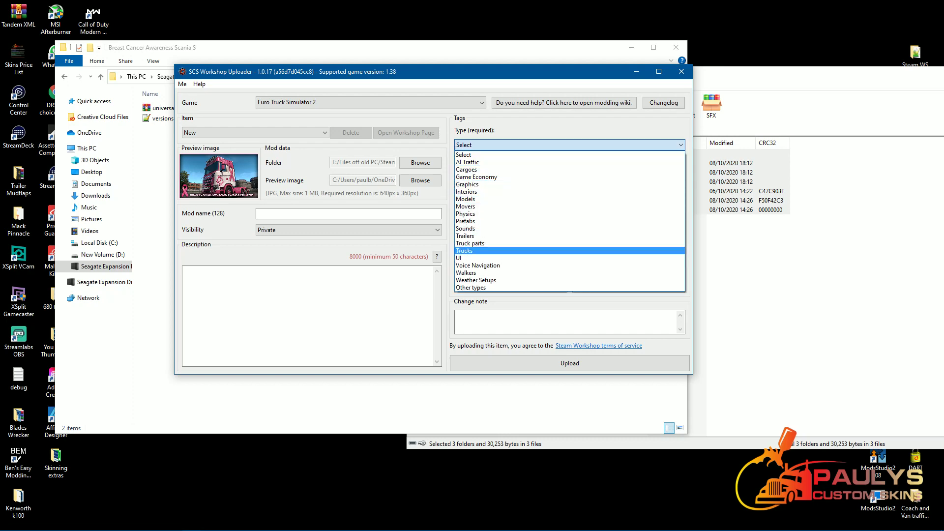
pyautogui.press('Up')
pyautogui.press('Up')
pyautogui.press('Up')
pyautogui.press('Up')
pyautogui.press('Up')
pyautogui.press('Up')
pyautogui.press('Up')
pyautogui.press('Up')
pyautogui.press('Up')
pyautogui.press('Up')
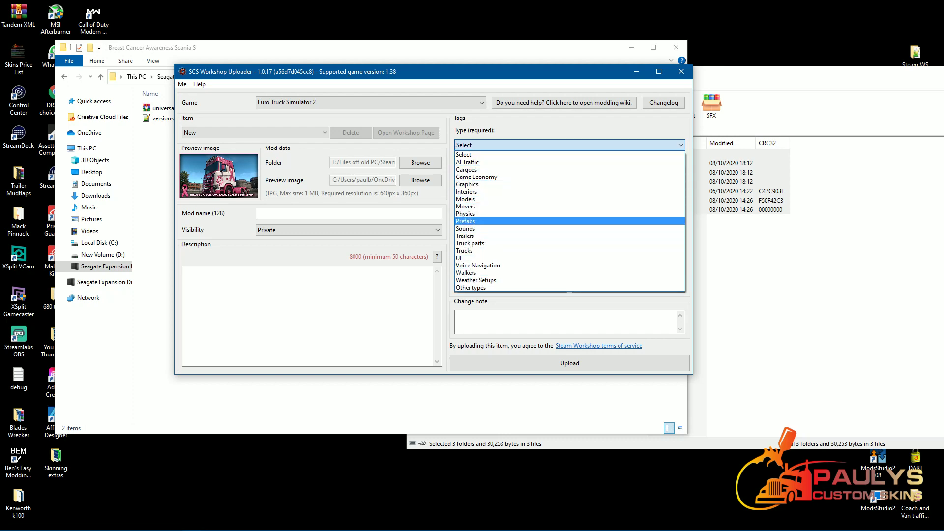
pyautogui.press('Up')
pyautogui.press('Up')
pyautogui.press('Up')
pyautogui.press('Up')
pyautogui.press('Up')
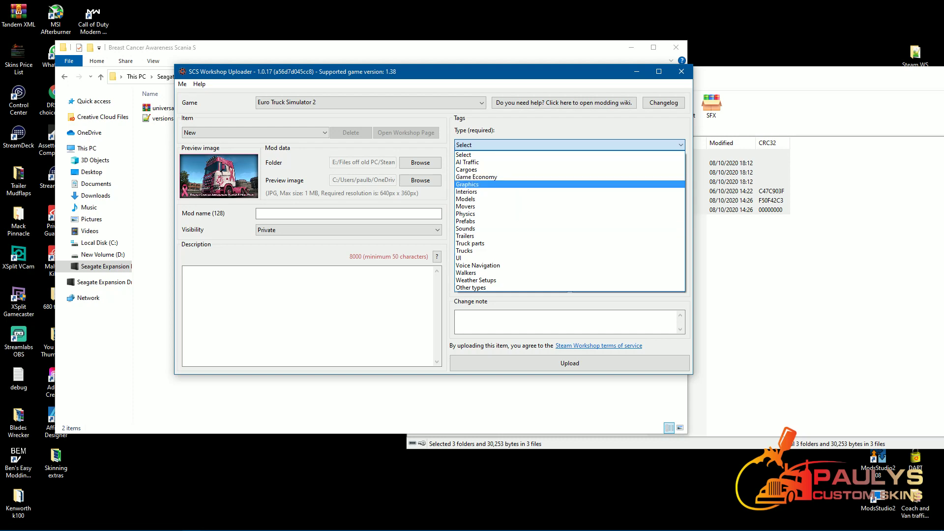
pyautogui.press('Up')
pyautogui.press('Up')
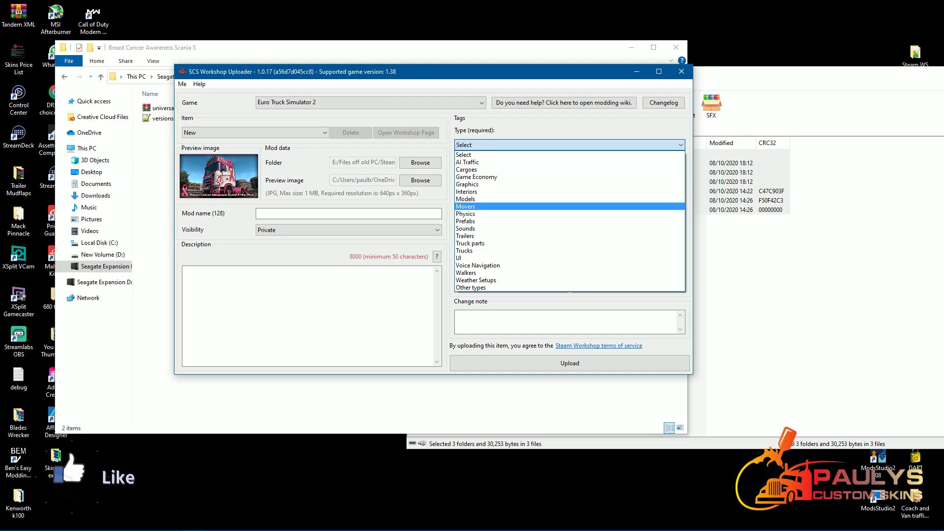
pyautogui.press('Down')
pyautogui.press('Down')
pyautogui.press('Down')
pyautogui.press('Down')
pyautogui.press('Down')
pyautogui.press('Down')
pyautogui.press('Down')
pyautogui.press('Down')
pyautogui.press('Down')
pyautogui.press('Down')
pyautogui.press('Down')
pyautogui.press('Down')
pyautogui.press('Down')
pyautogui.press('Down')
pyautogui.press('Down')
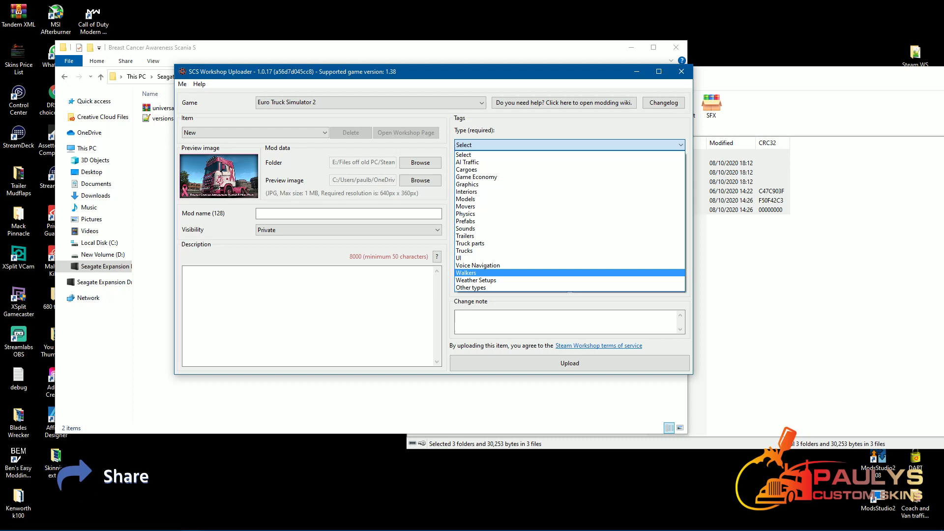
pyautogui.press('Escape')
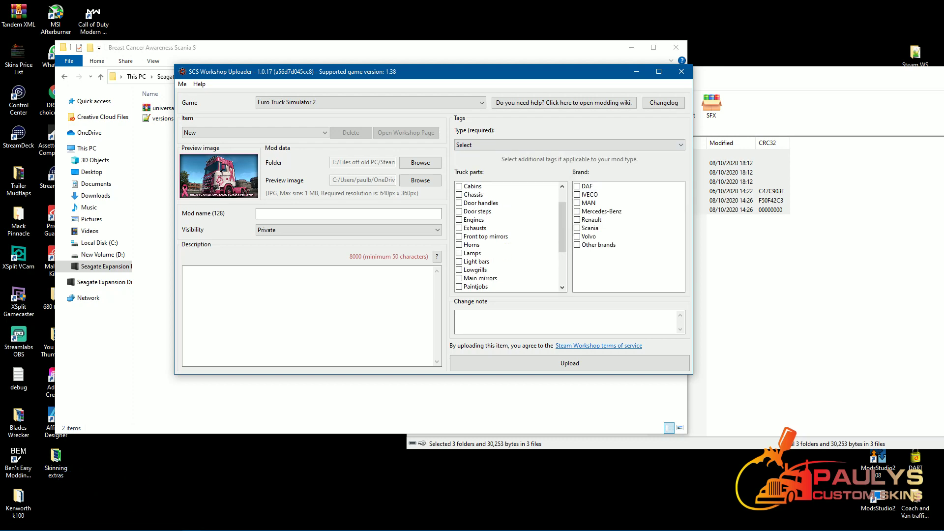
# Check the truck parts tags down to Other accessories and tag the mod with the Scania brand.
pyautogui.scroll(-1, 509, 236)
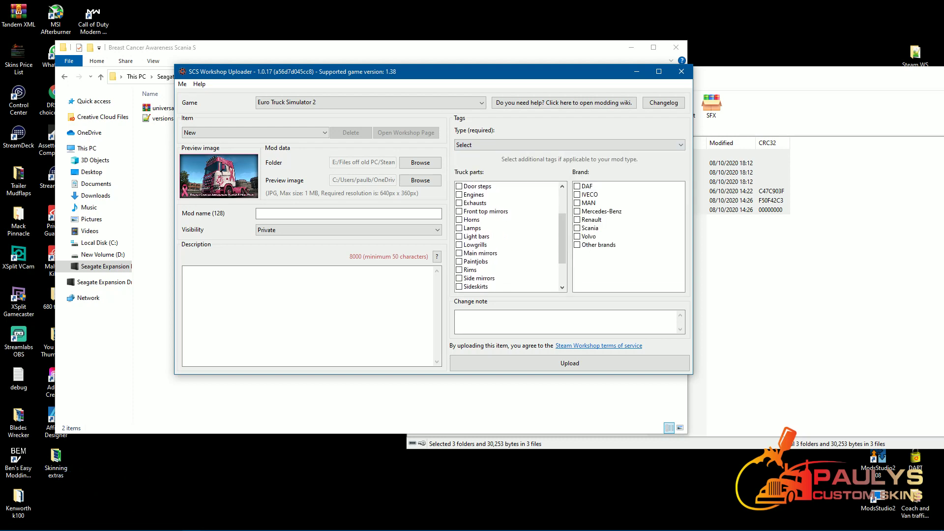
pyautogui.scroll(-2, 508, 236)
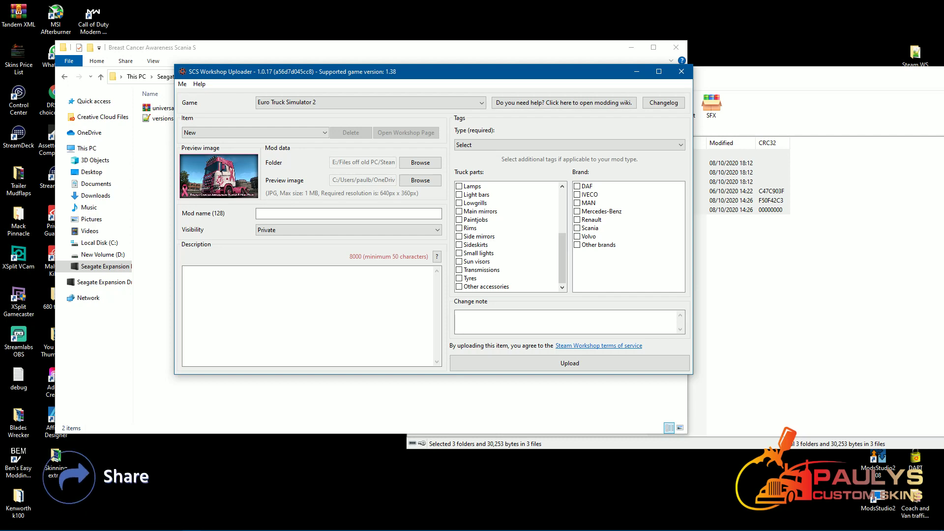
pyautogui.click(578, 228)
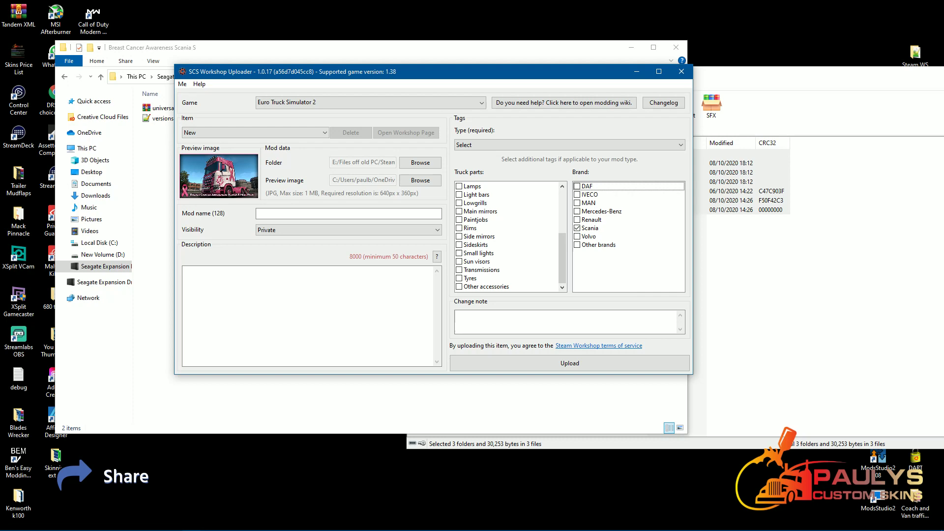
# Name the mod "testing mod folder".
pyautogui.click(312, 310)
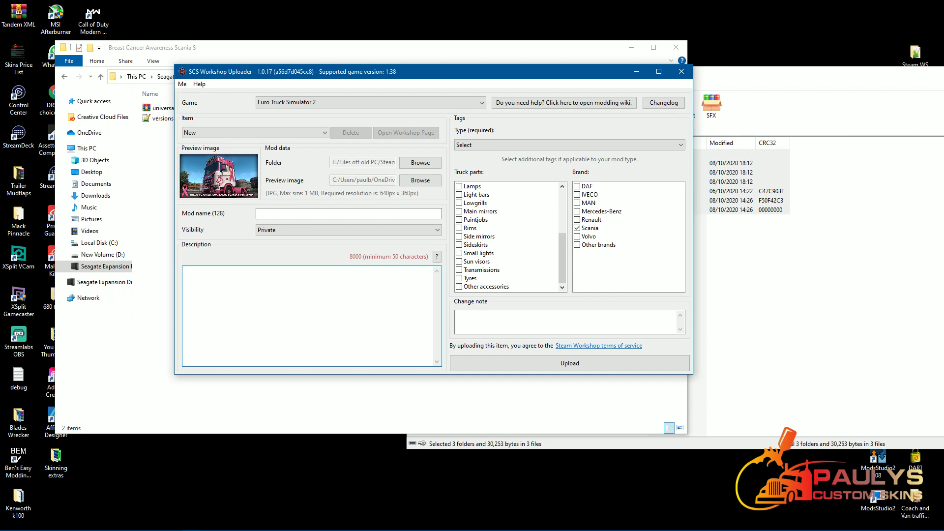
pyautogui.click(324, 214)
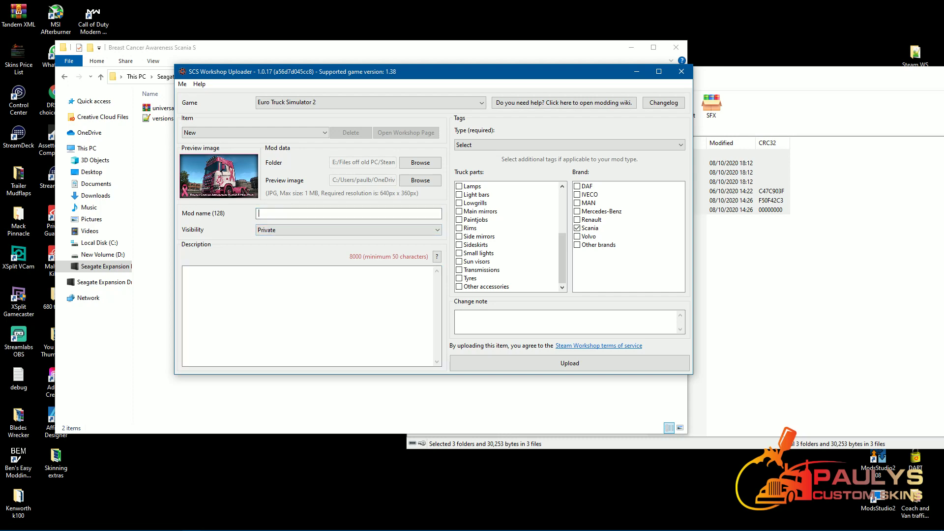
pyautogui.write('testing')
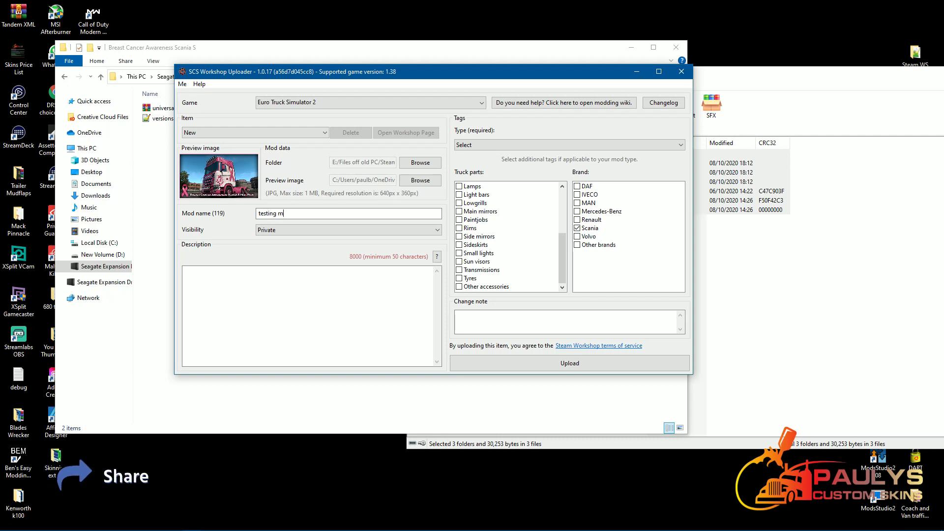
pyautogui.write(' mod folder')
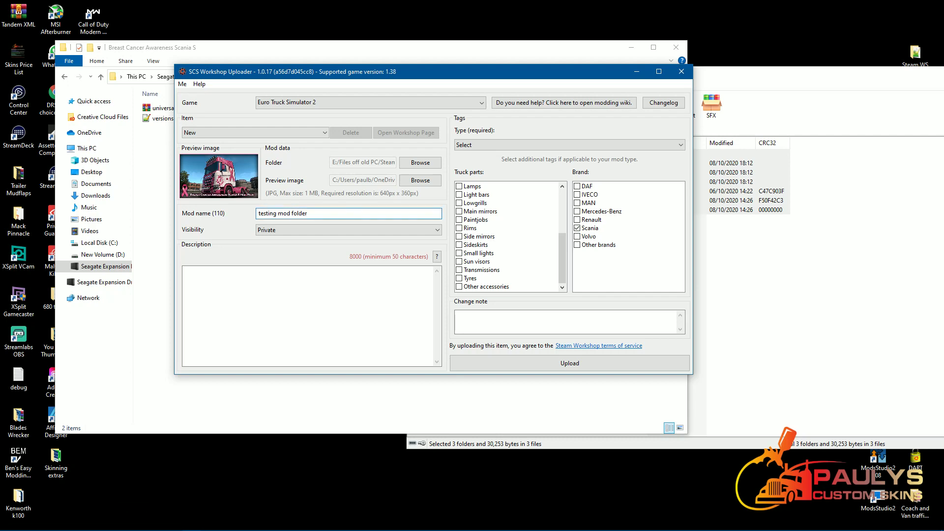
# Fill the description with the placeholder text "jhfslkhfklhfkldhsdglkhjgslkghsklghogwhgiwghowrighgjrw;".
pyautogui.click(185, 271)
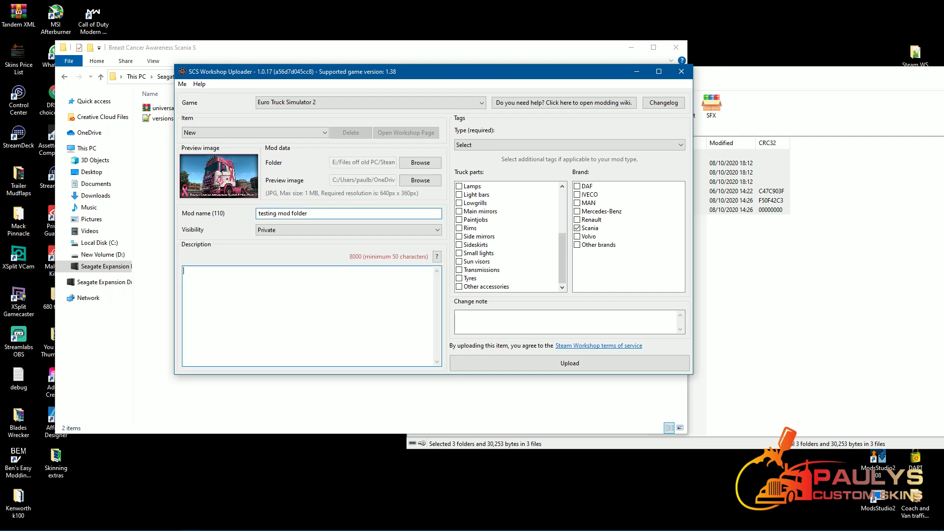
pyautogui.write('jhfslkhfklhfkldhsdglkhjgslkghskl')
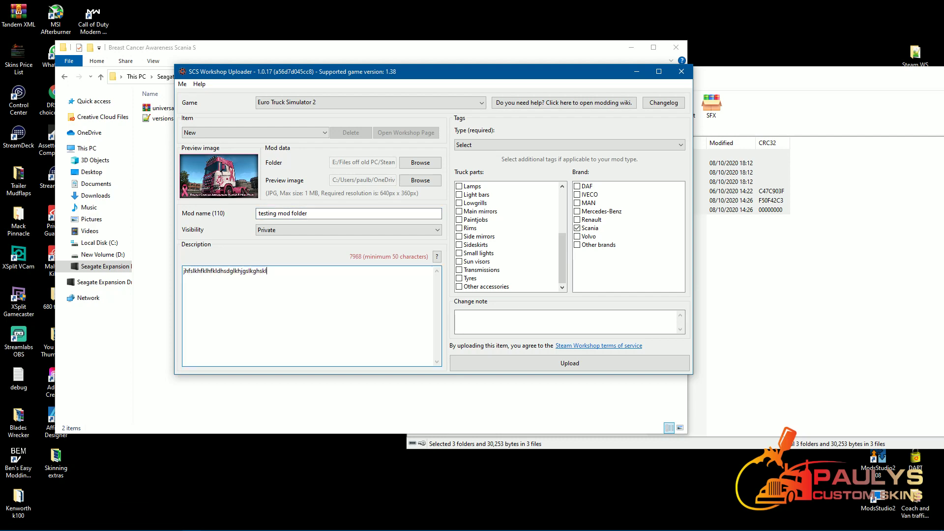
pyautogui.write('ghogwhgiwghowrighgjrw;')
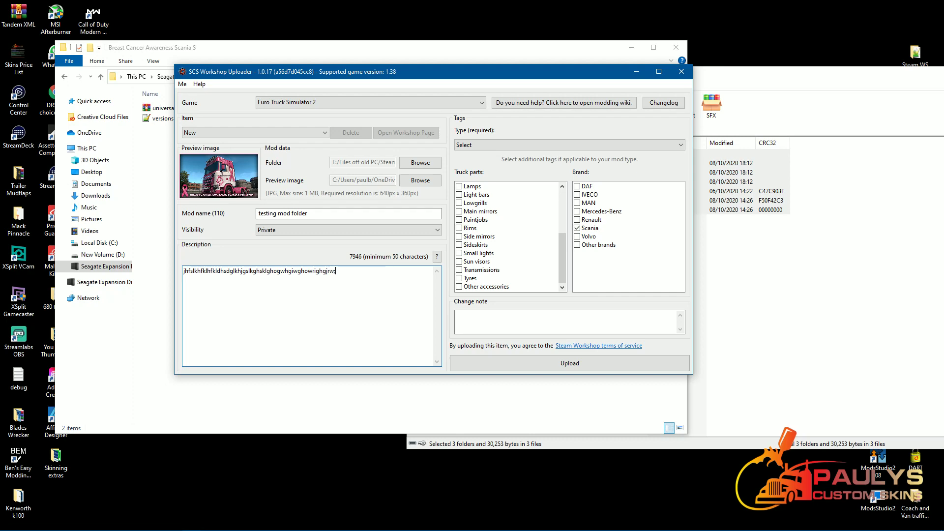
# Set the required type tag to Truck parts and add the Paintjobs truck part tag.
pyautogui.click(570, 145)
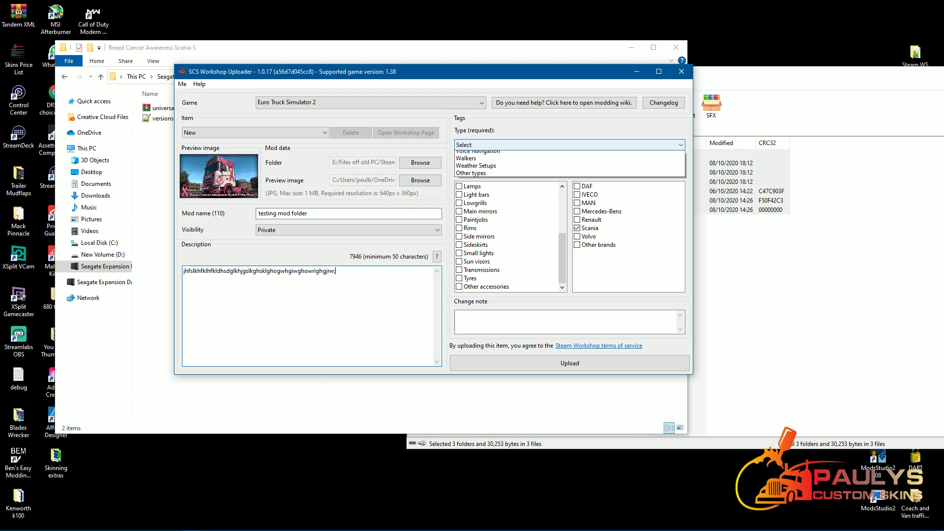
pyautogui.click(470, 244)
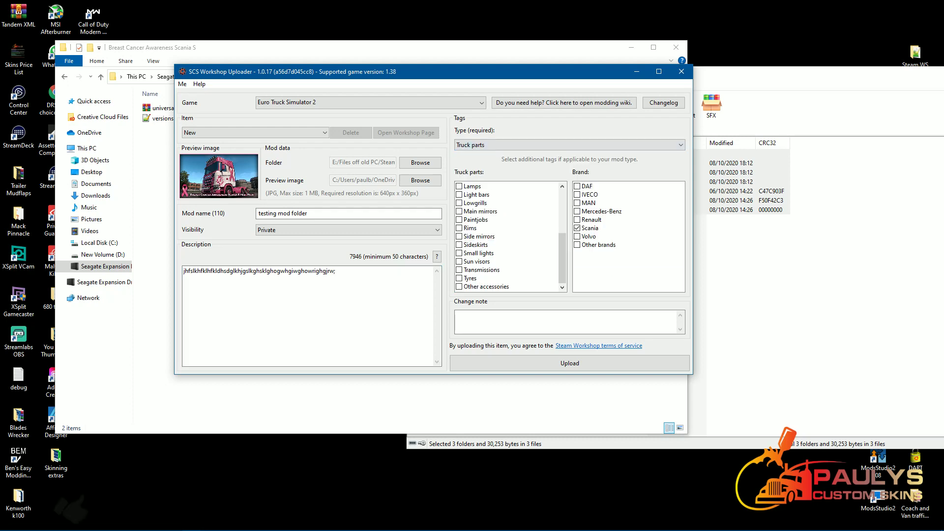
pyautogui.click(475, 220)
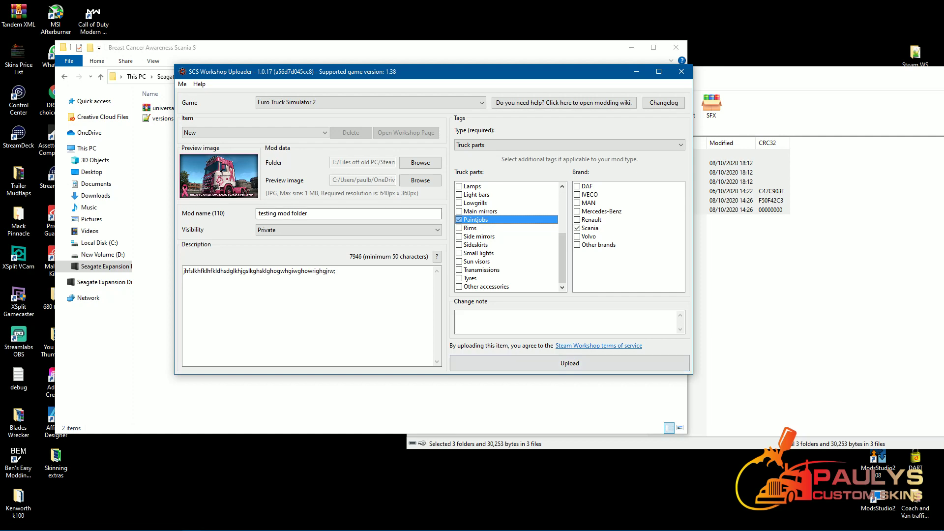
# Upload the mod to the Steam Workshop and dismiss the completion dialog.
pyautogui.click(570, 363)
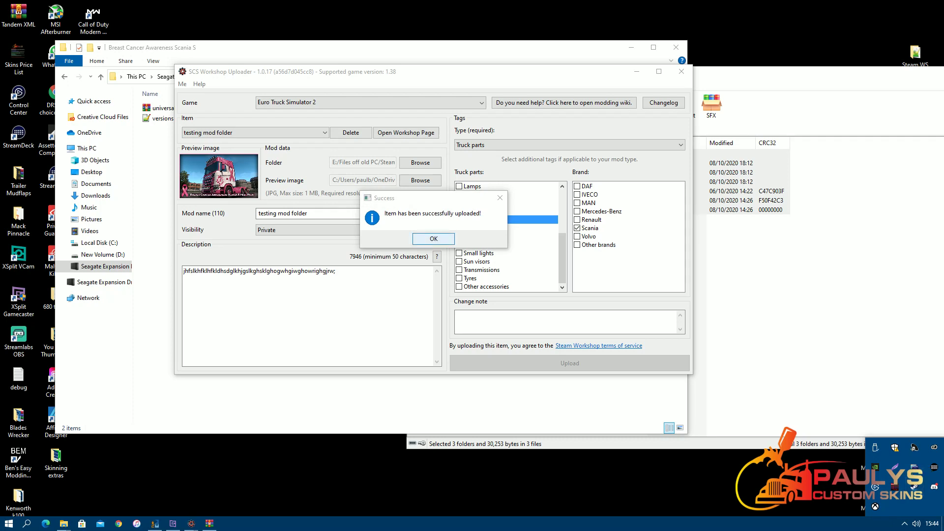
pyautogui.press('Return')
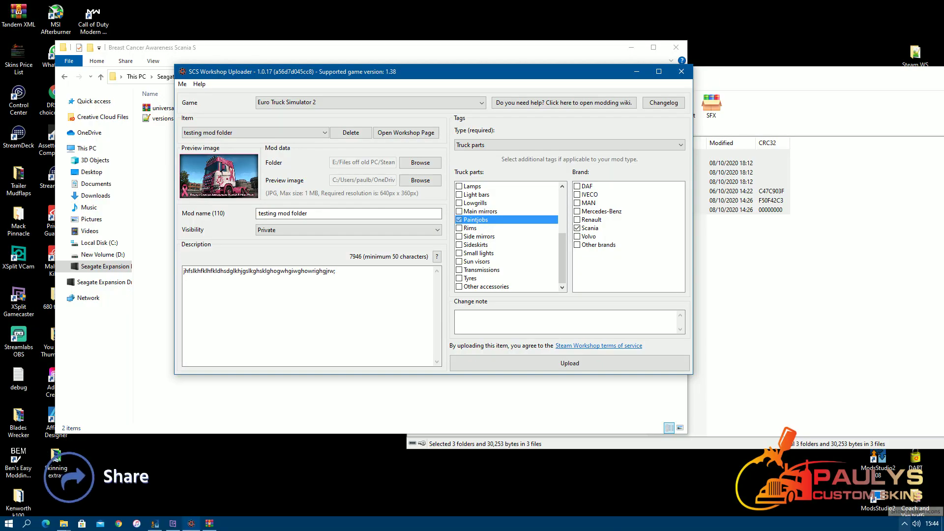
# Switch to Steam, maximize it and open the "testing mod folder" item from the account's own Workshop items.
pyautogui.click(905, 524)
pyautogui.doubleClick(914, 487)
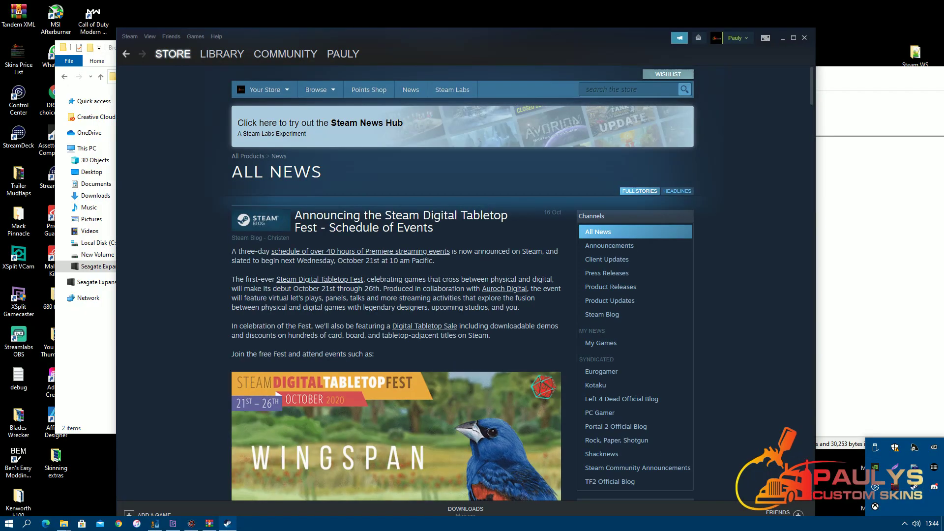
pyautogui.moveTo(285, 54)
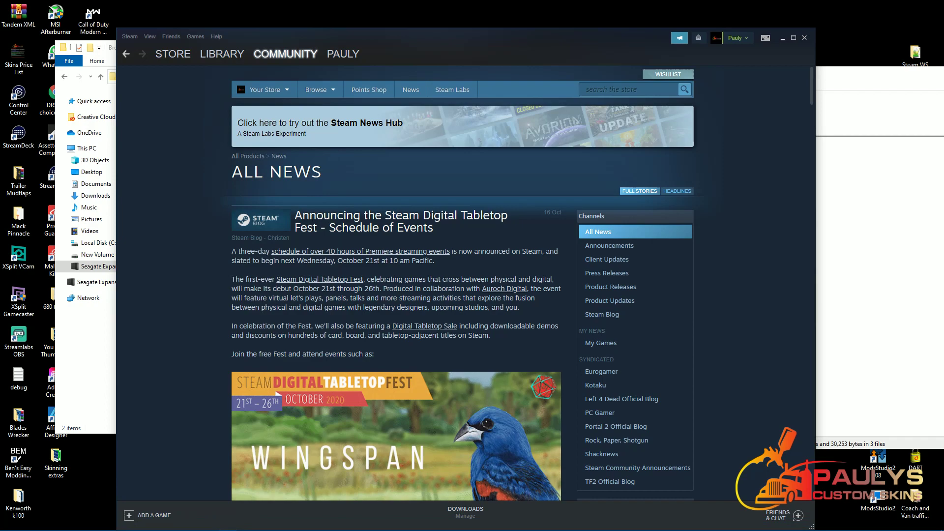
pyautogui.click(794, 38)
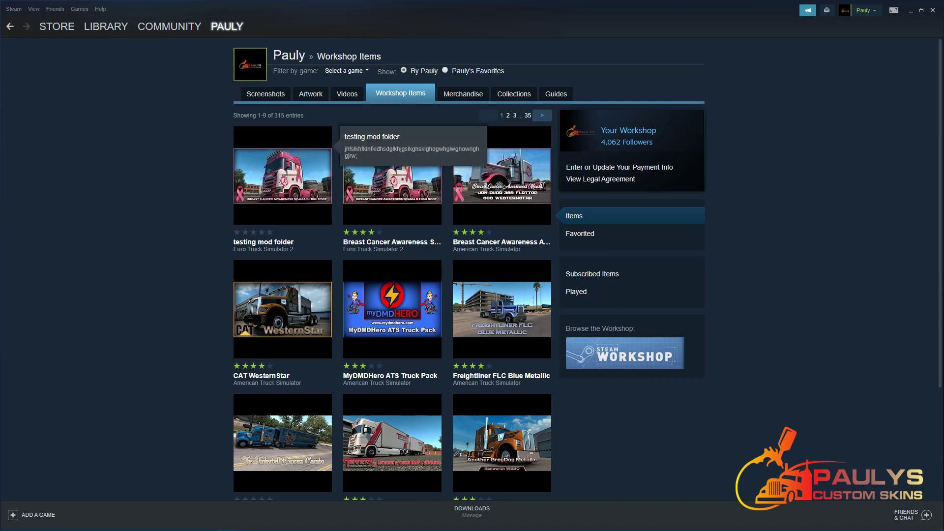
pyautogui.click(282, 176)
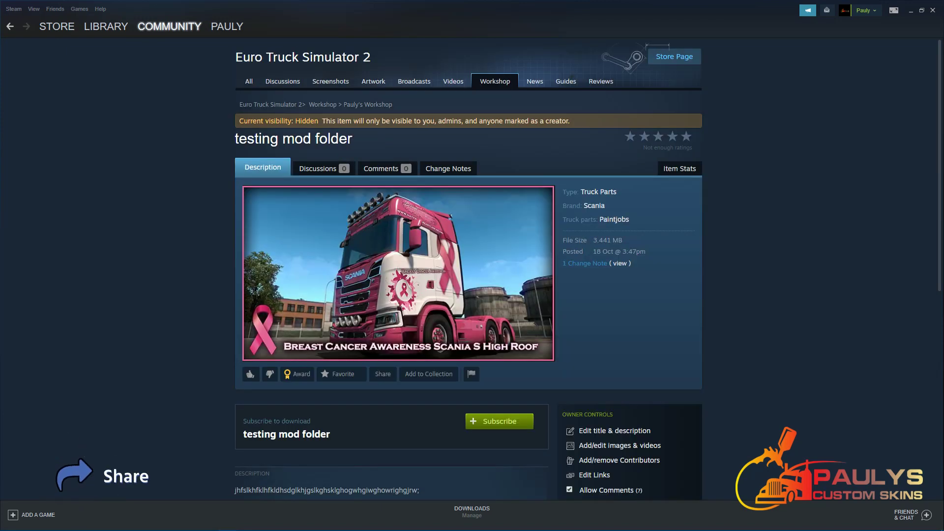
# Review the item page with its description and owner controls, and view the options for changing its visibility.
pyautogui.scroll(-8, 472, 268)
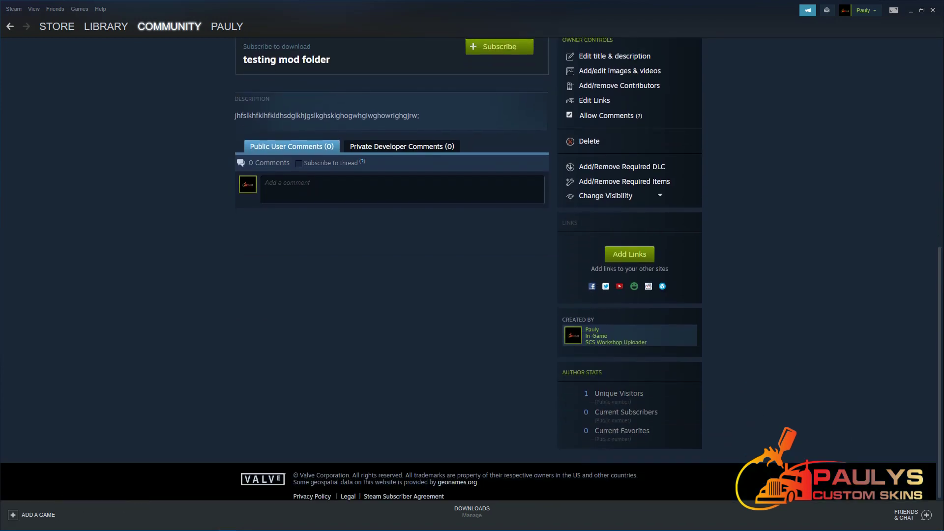
pyautogui.scroll(3, 472, 268)
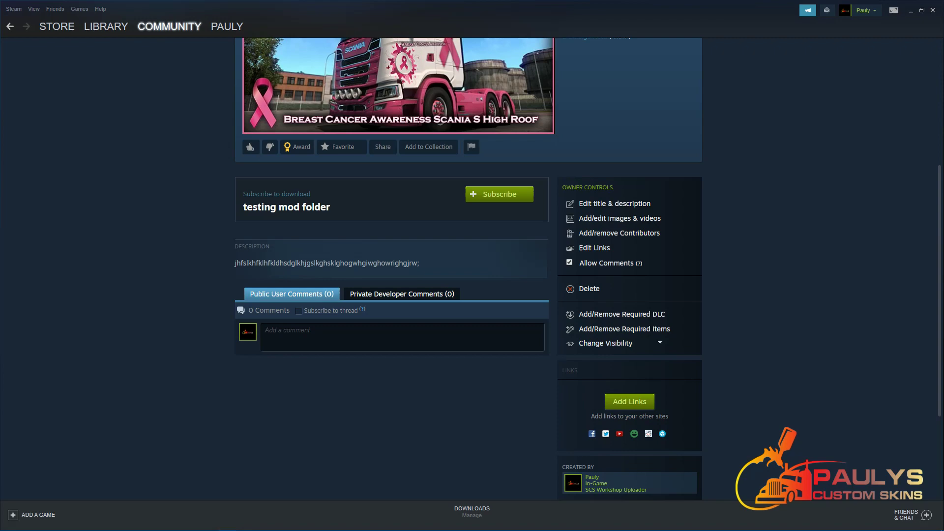
pyautogui.scroll(2, 605, 315)
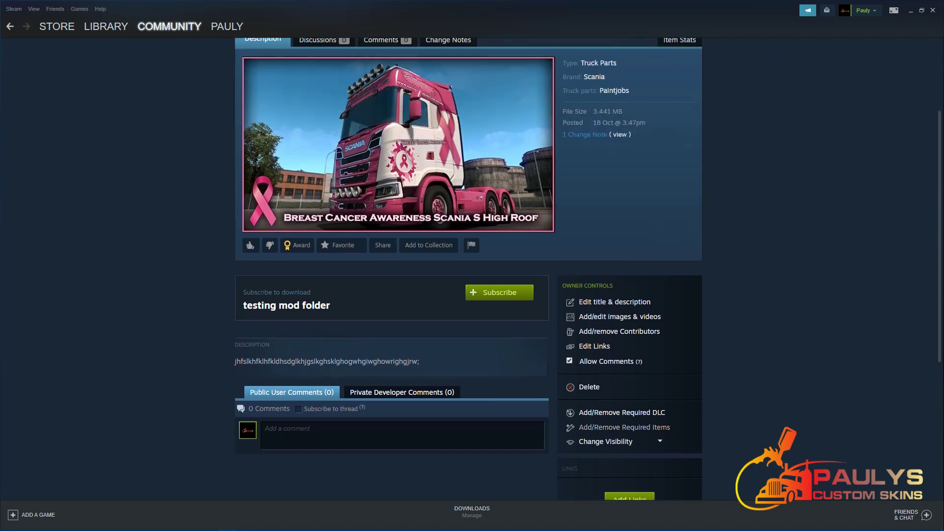
pyautogui.click(606, 442)
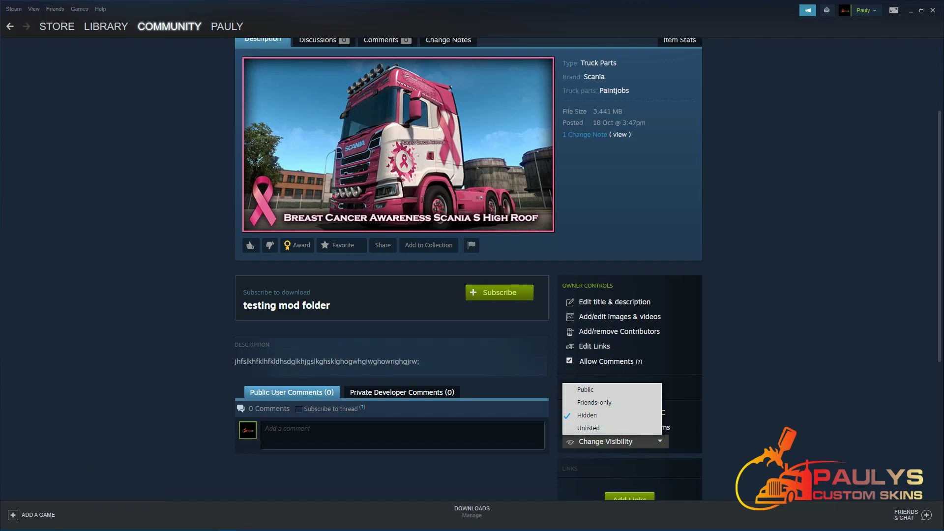
pyautogui.scroll(3, 467, 268)
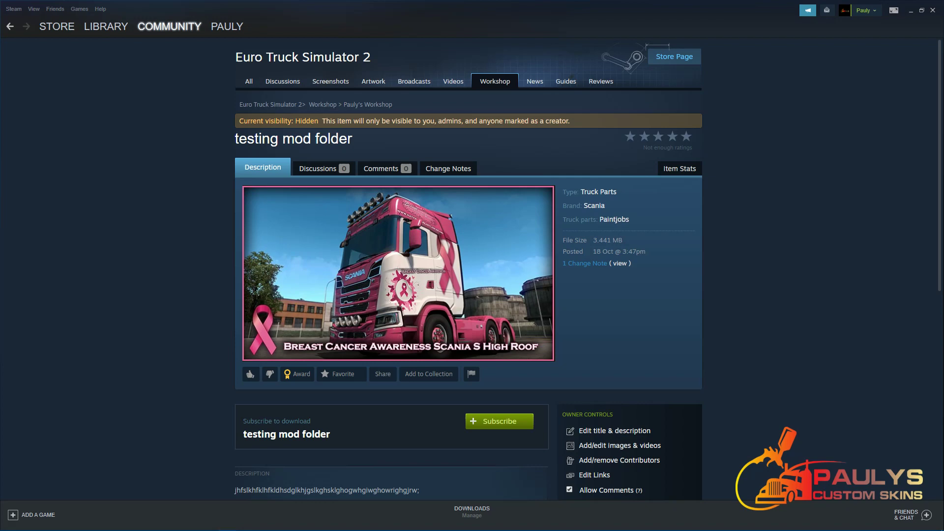
pyautogui.scroll(-3, 467, 268)
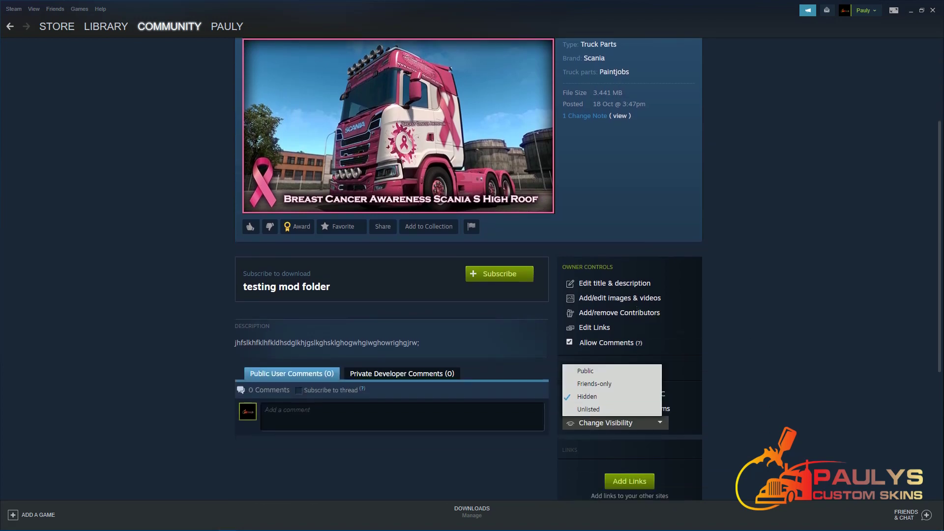
# Close the visibility options and permanently delete the "testing mod folder" item from the Workshop.
pyautogui.click(681, 363)
pyautogui.click(589, 368)
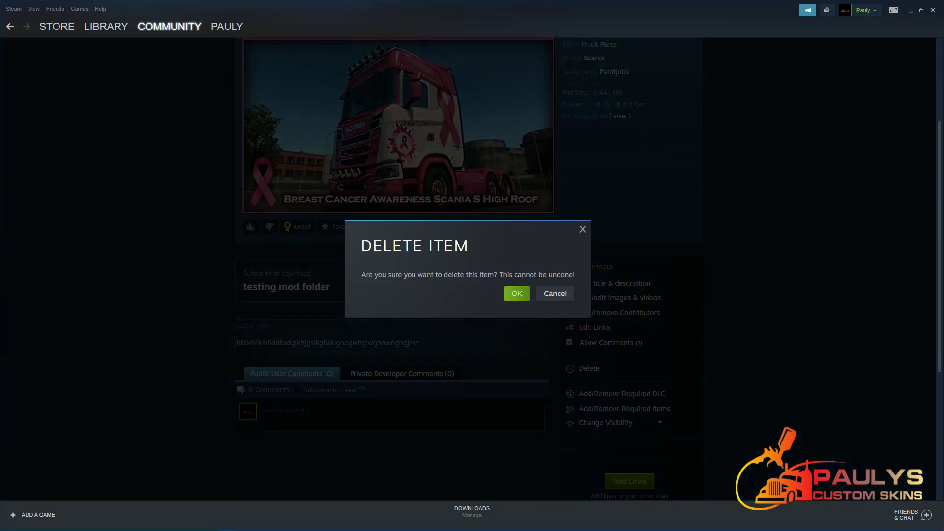
pyautogui.click(516, 294)
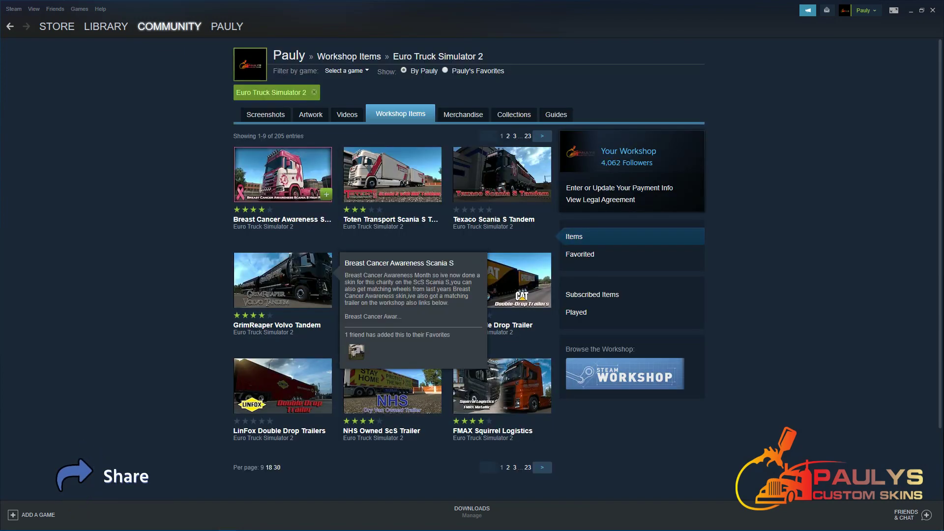
# Open the published "Breast Cancer Awareness Scania S" Workshop item and review its description, links, comments and author stats.
pyautogui.click(283, 174)
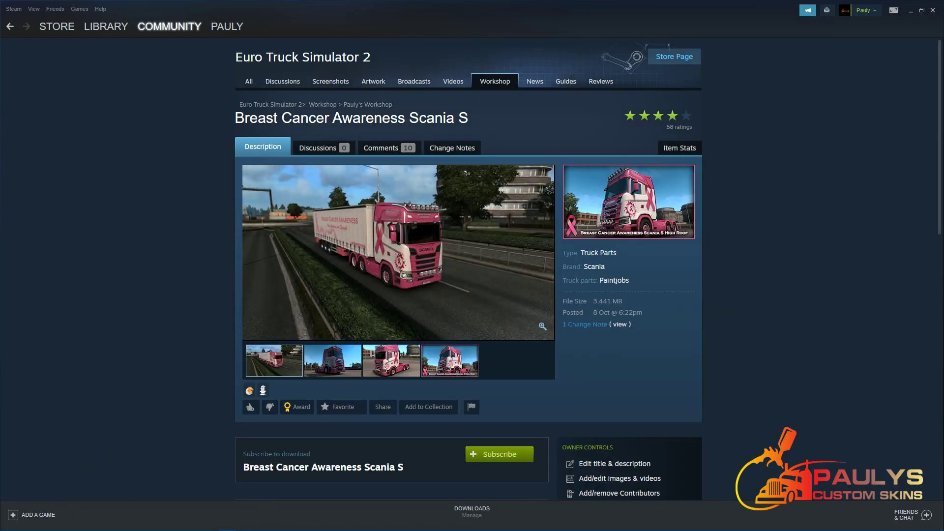
pyautogui.scroll(-5, 468, 269)
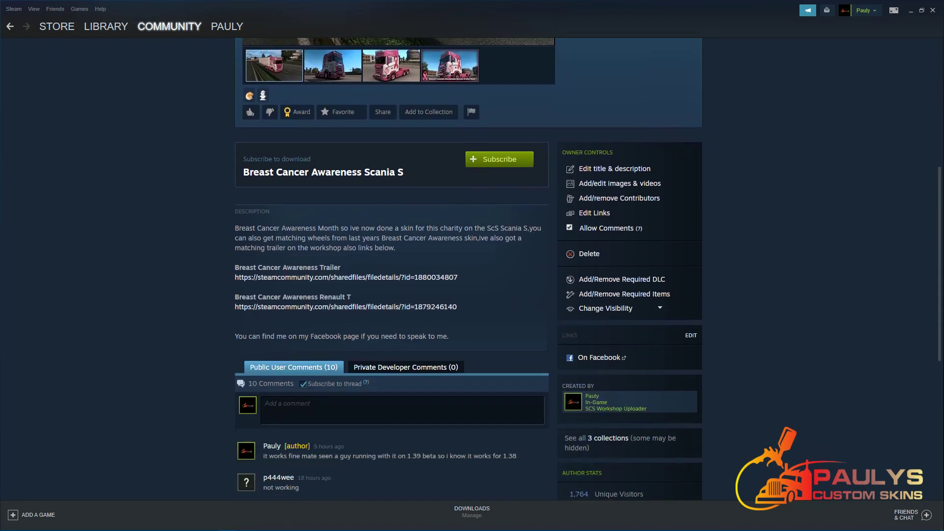
pyautogui.scroll(-3, 468, 268)
pyautogui.scroll(6, 468, 269)
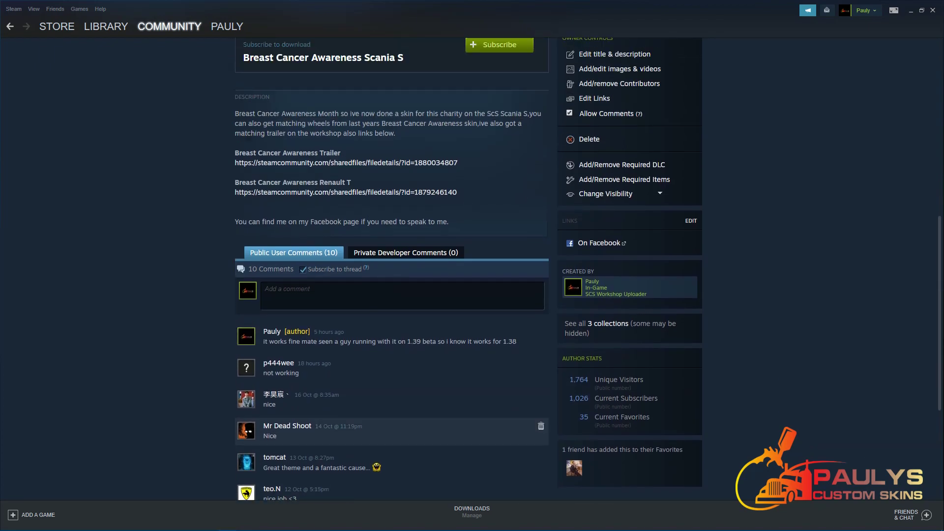
pyautogui.scroll(3, 468, 268)
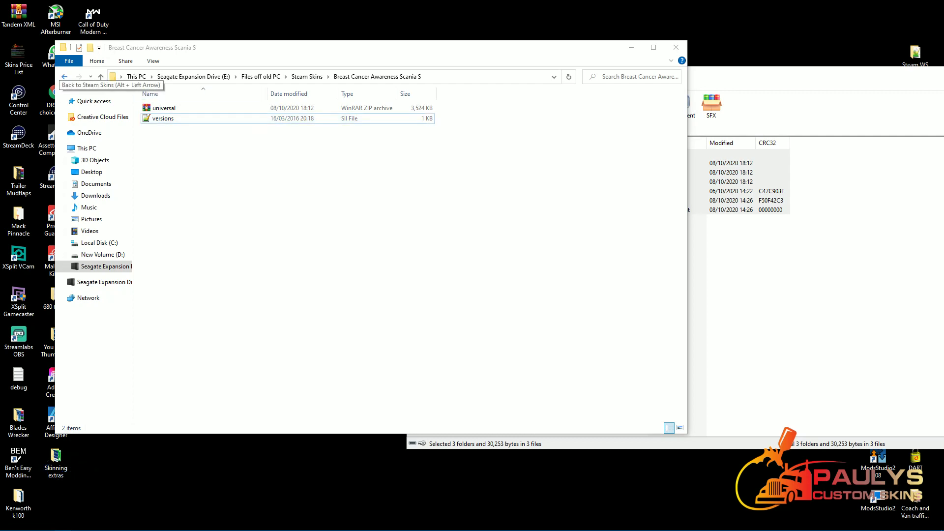
# In File Explorer, go back from the Breast Cancer Awareness Scania S folder through Steam Skins to "Files off old PC".
pyautogui.click(64, 77)
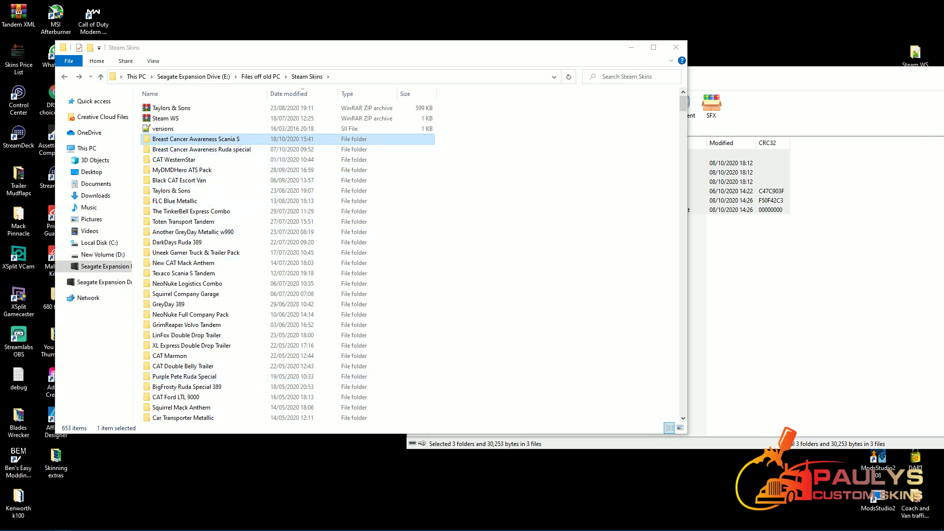
pyautogui.click(65, 77)
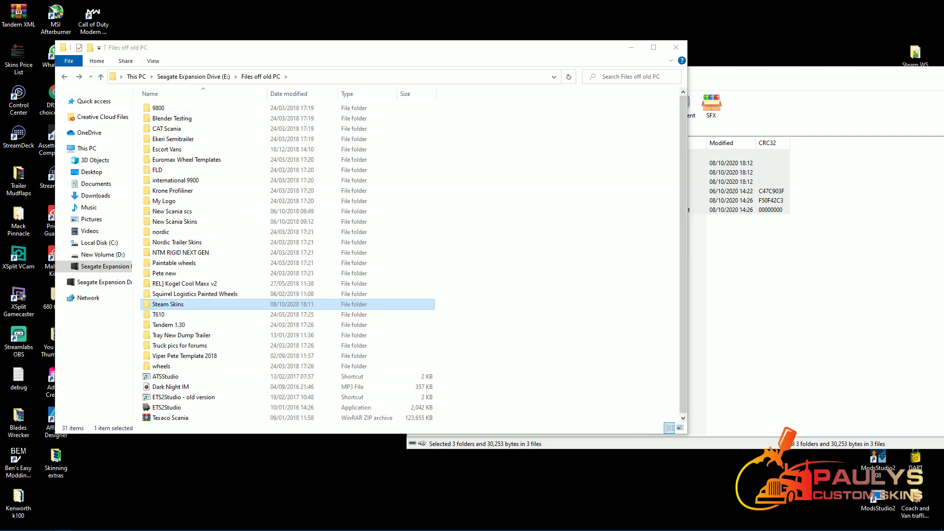